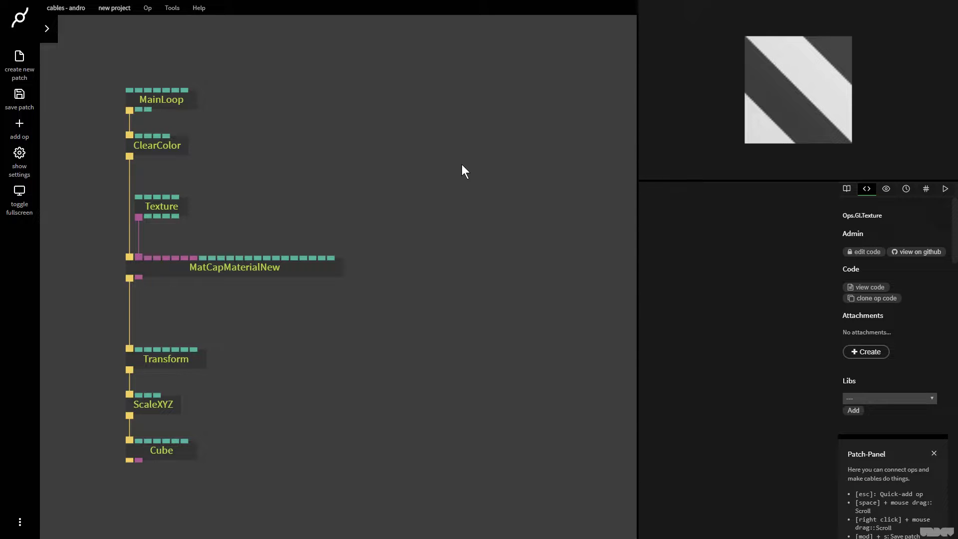
pyautogui.moveTo(445, 435); pyautogui.dragTo(115, 61)
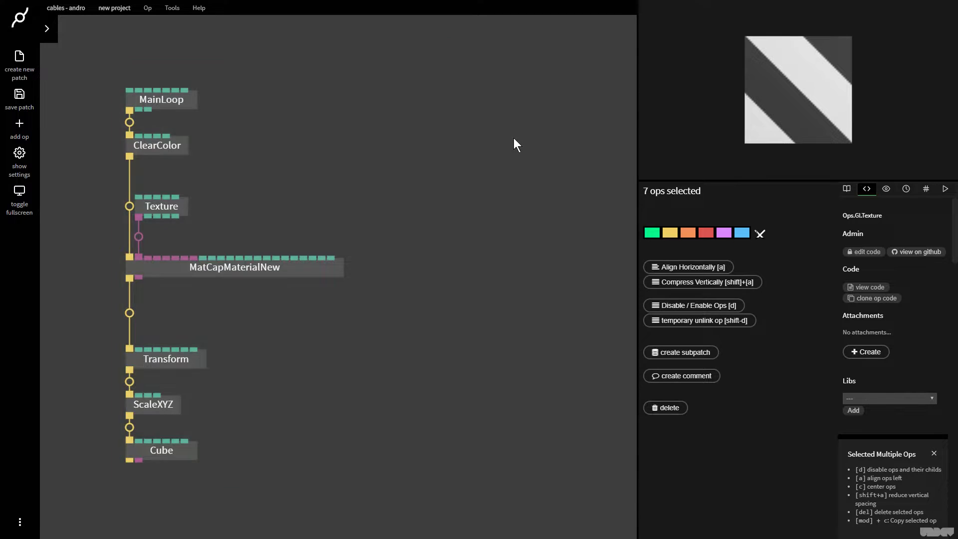
pyautogui.click(436, 141)
pyautogui.click(218, 271)
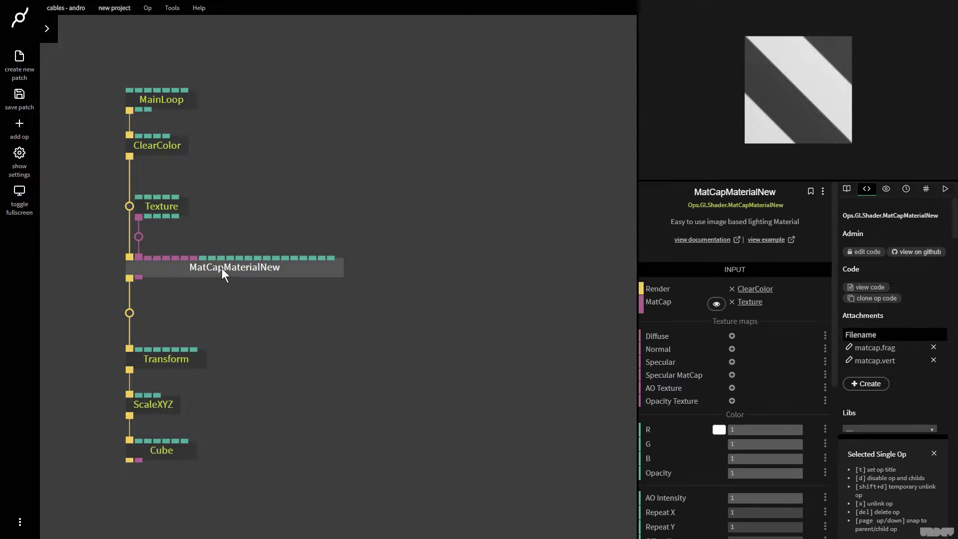
# Step: Load the library image material6.jpg into the Texture op that feeds MatCapMaterialNew, and close the file browser
pyautogui.click(166, 203)
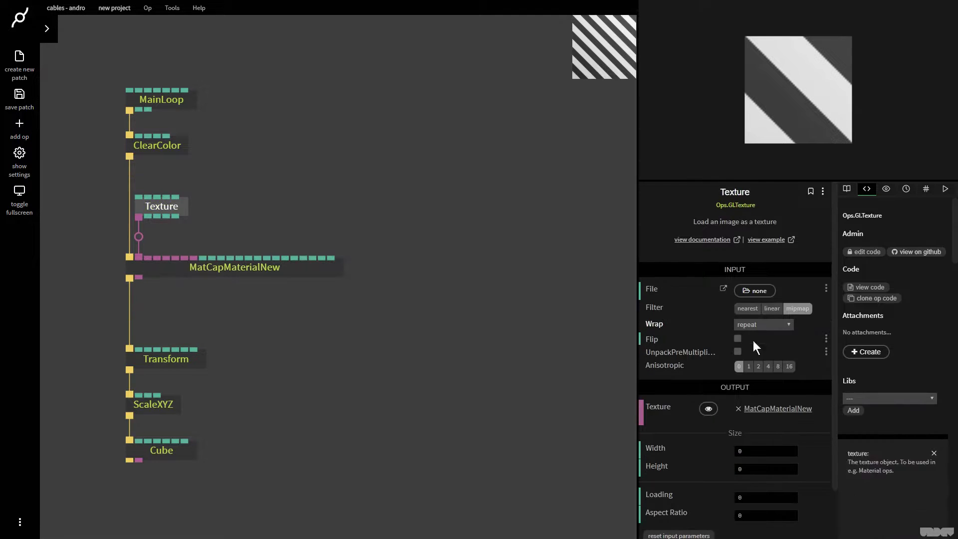
pyautogui.click(754, 294)
pyautogui.scroll(-10, 301, 253)
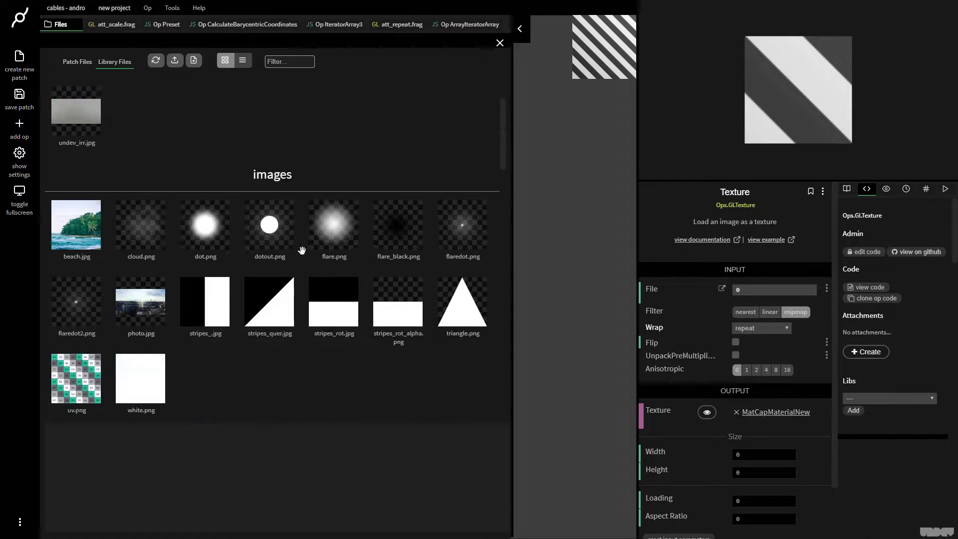
pyautogui.scroll(-5, 301, 257)
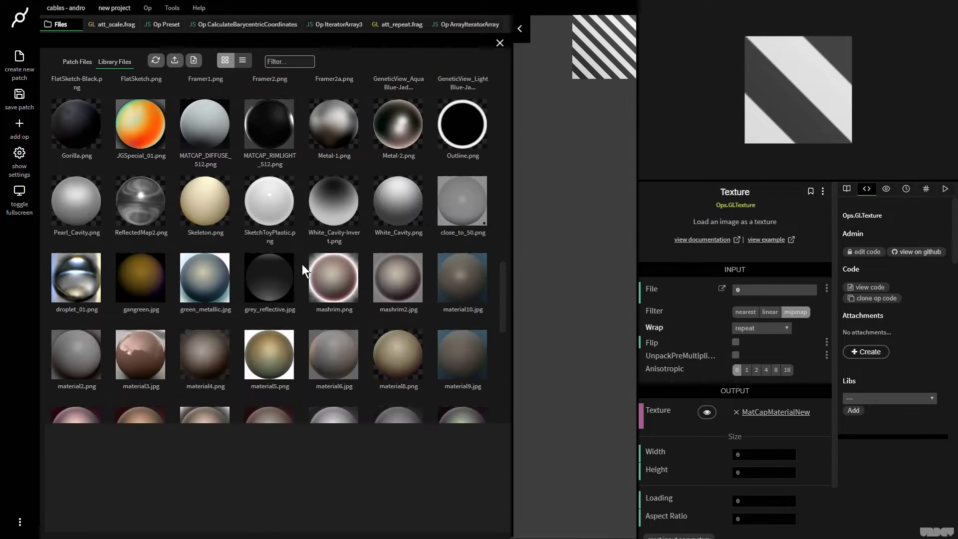
pyautogui.click(338, 304)
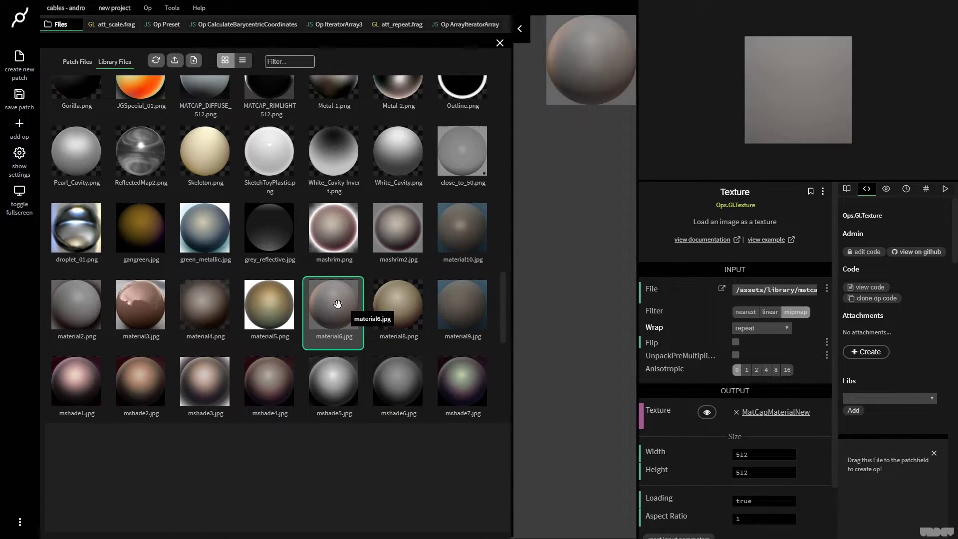
pyautogui.press('Escape')
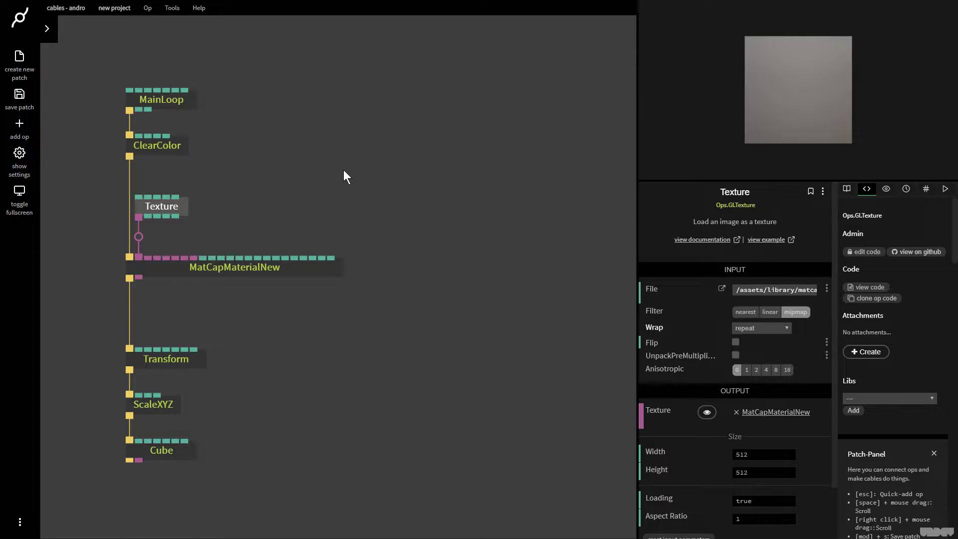
# Step: Add a Preset op from Ops.Value and place it in the empty area beside the MainLoop and ClearColor ops
pyautogui.press('Escape')
pyautogui.write('preset')
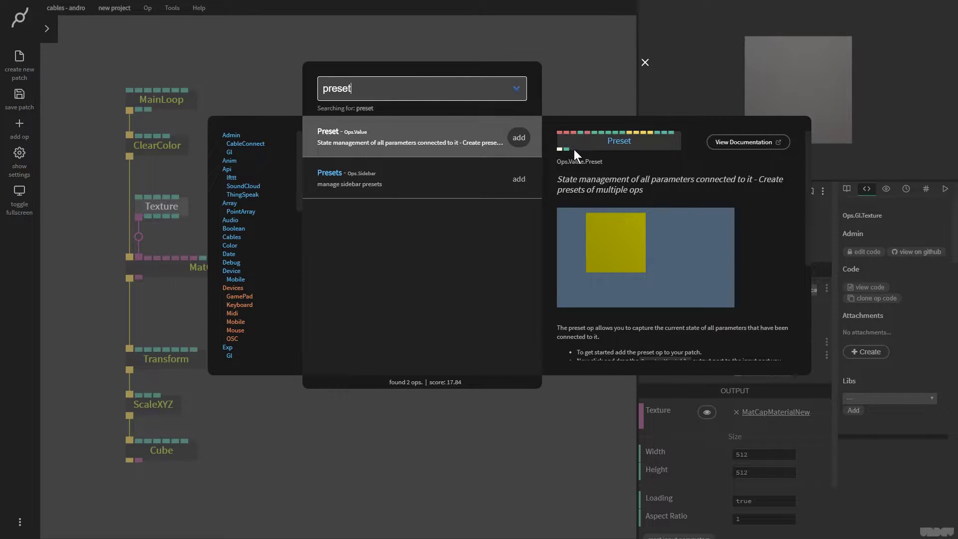
pyautogui.click(519, 138)
pyautogui.moveTo(167, 306); pyautogui.dragTo(292, 249)
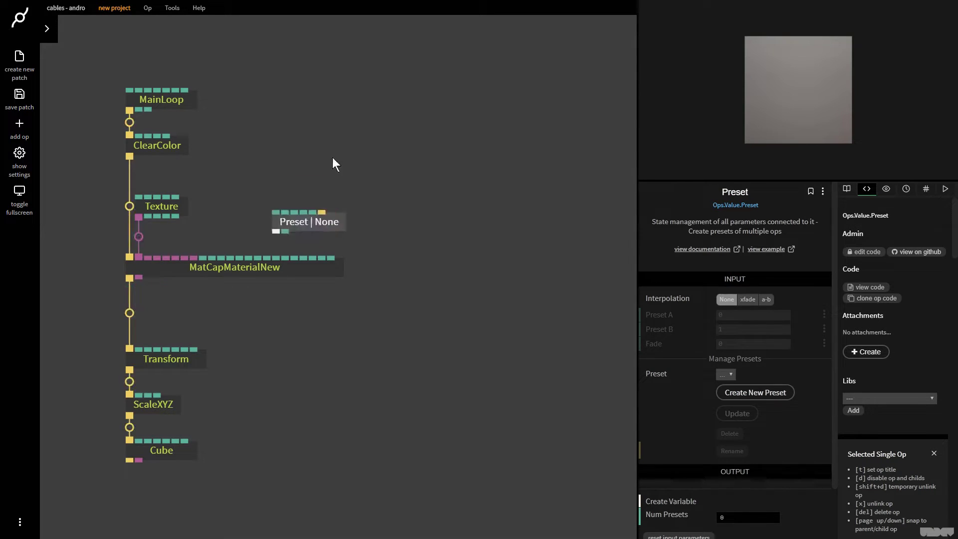
pyautogui.moveTo(331, 165); pyautogui.dragTo(382, 128)
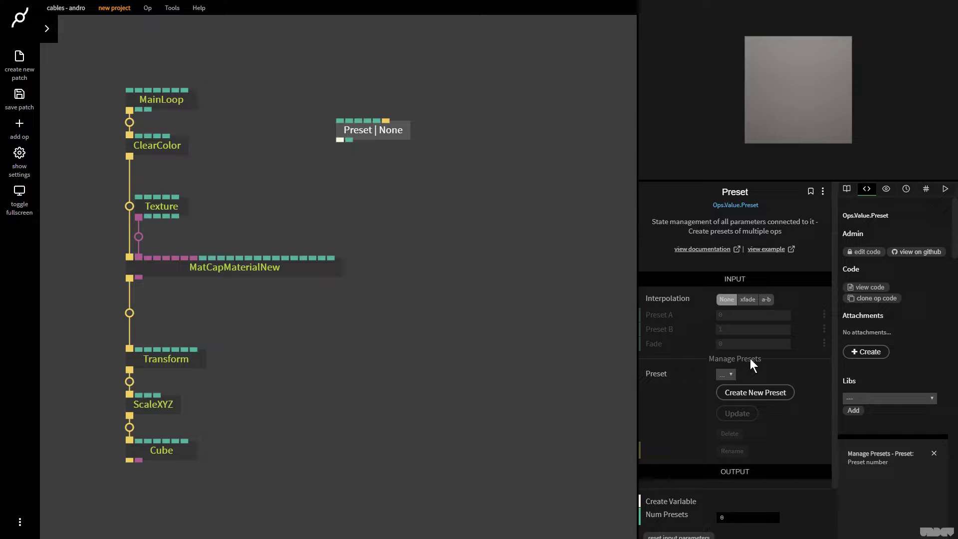
# Step: Add an HSBtoRGB op above MatCapMaterialNew and connect its R, G and B outputs to the material's colour inputs
pyautogui.press('Escape')
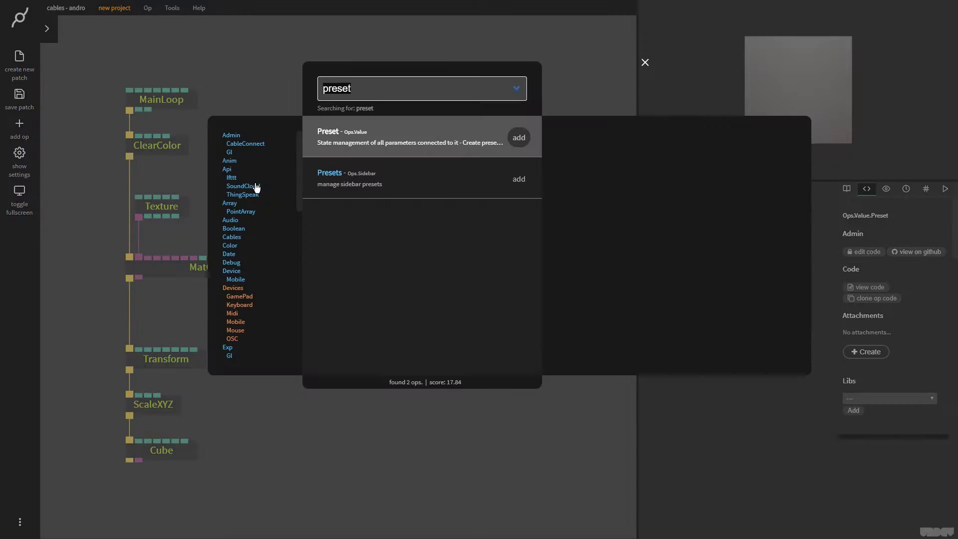
pyautogui.write('hsbtorgb')
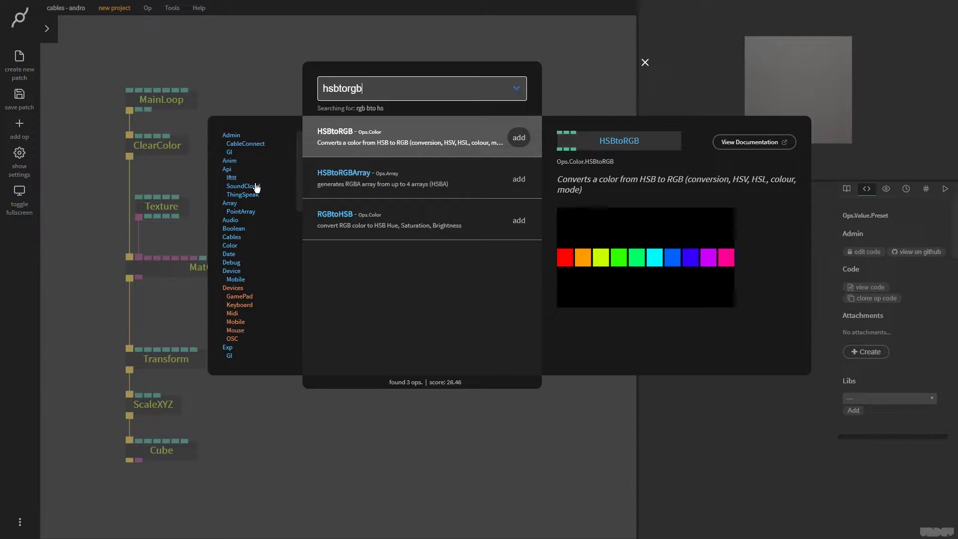
pyautogui.press('Return')
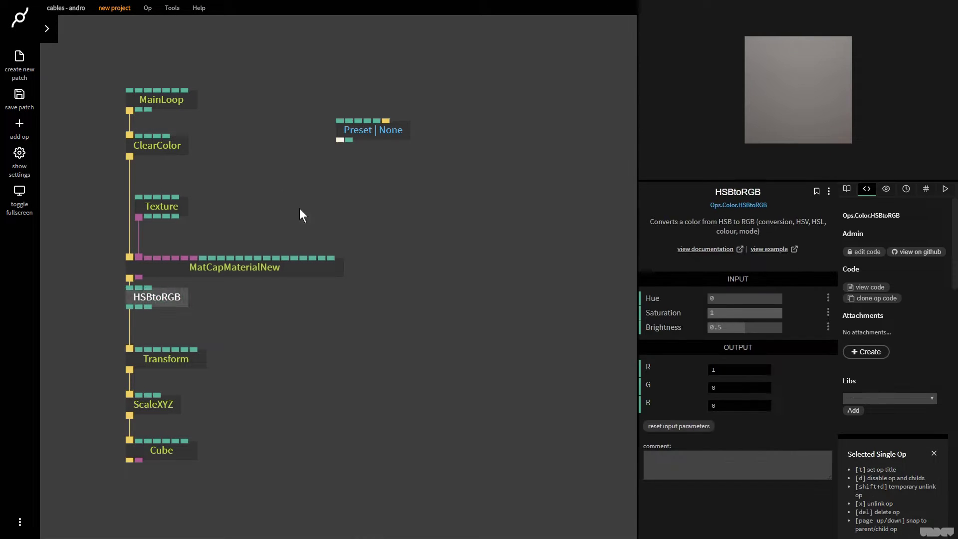
pyautogui.moveTo(145, 303); pyautogui.dragTo(202, 257)
pyautogui.moveTo(212, 216); pyautogui.dragTo(212, 258)
pyautogui.moveTo(220, 217); pyautogui.dragTo(222, 259)
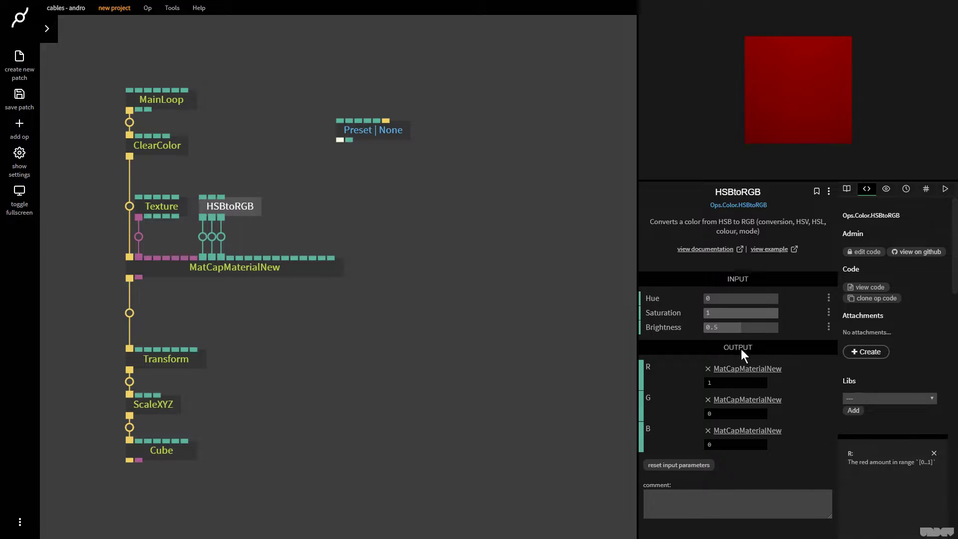
pyautogui.moveTo(727, 299); pyautogui.dragTo(682, 298)
pyautogui.press('F11')
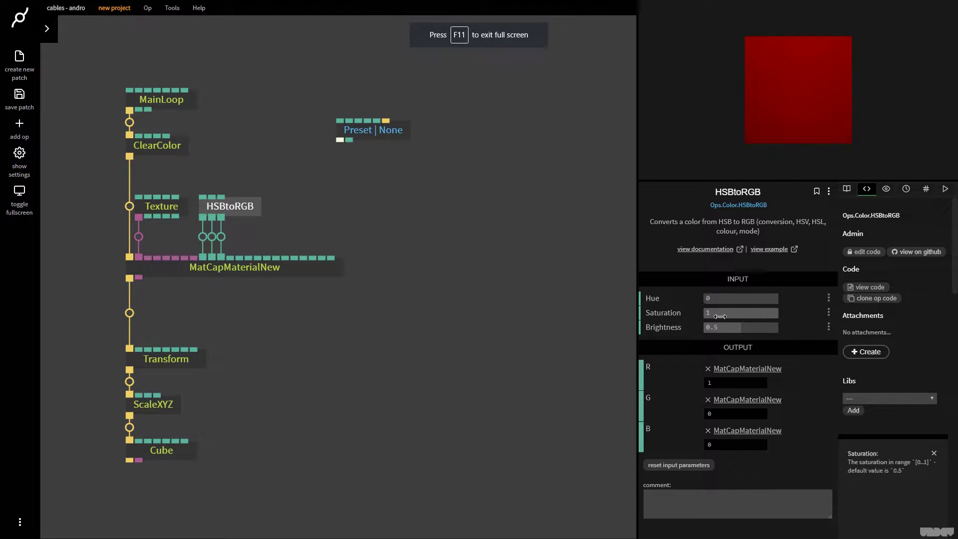
# Step: Link the Preset op's Create Variable output to HSBtoRGB's Hue input, and inspect the HSBtoRGB parameters
pyautogui.click(388, 136)
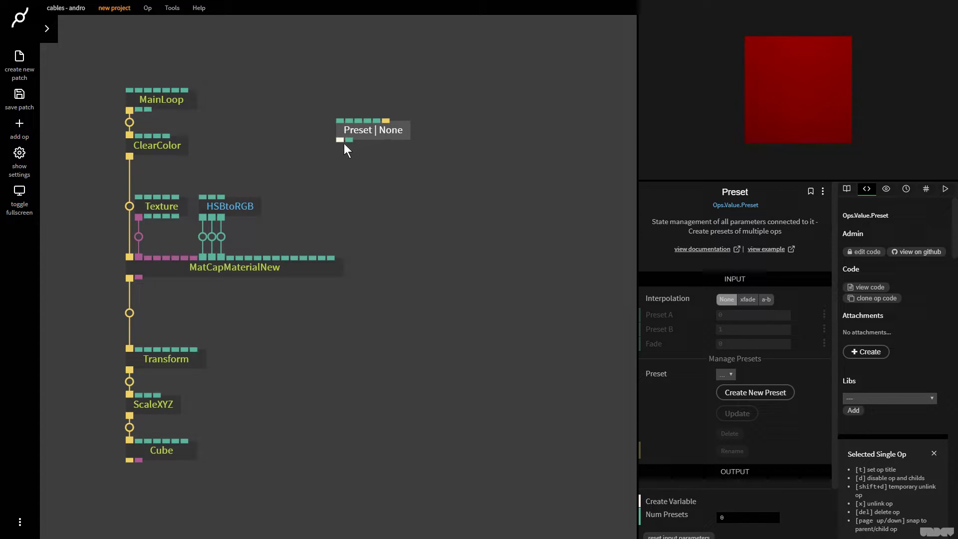
pyautogui.moveTo(340, 139); pyautogui.dragTo(225, 206)
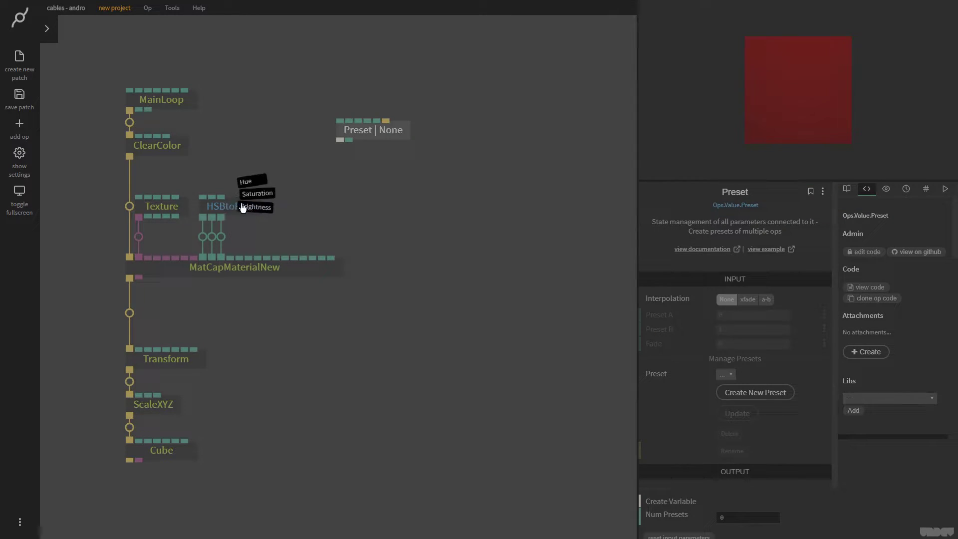
pyautogui.click(252, 184)
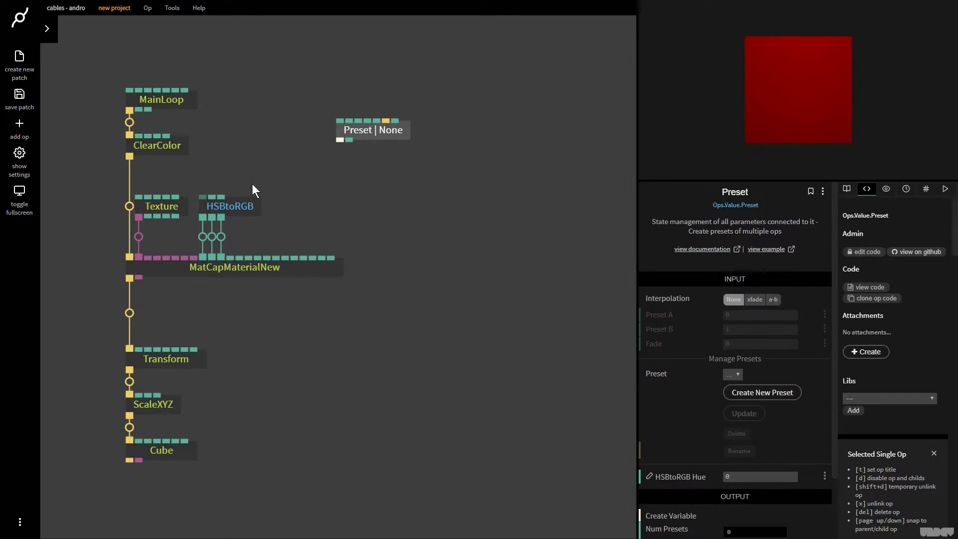
pyautogui.click(233, 204)
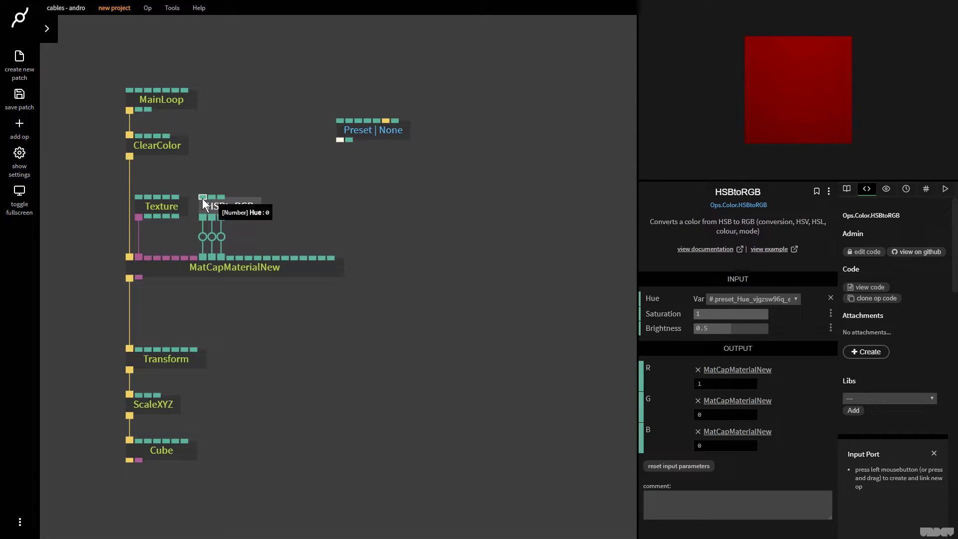
# Step: Try out the HSBtoRGB Hue control in the Preset op at 0.21 and review the HSBtoRGB op
pyautogui.click(366, 133)
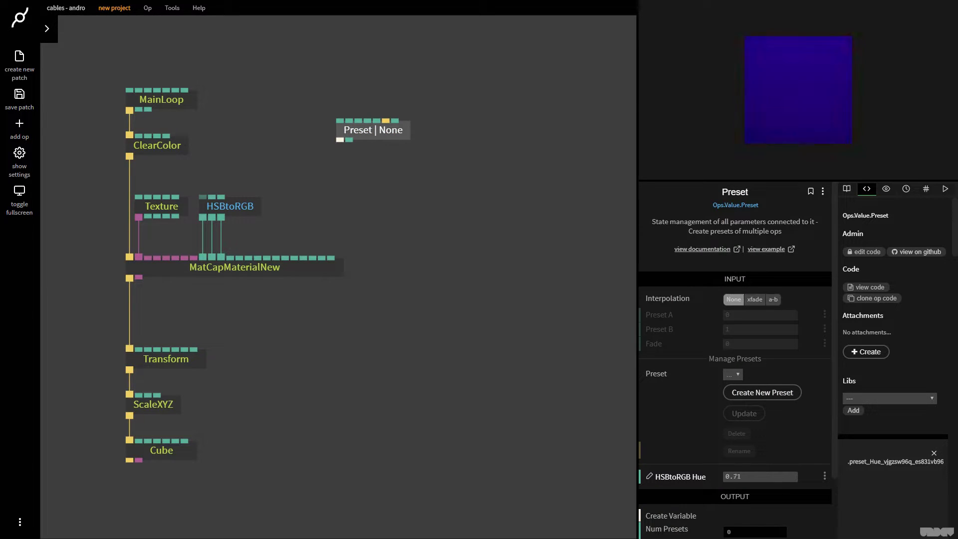
pyautogui.press('F11')
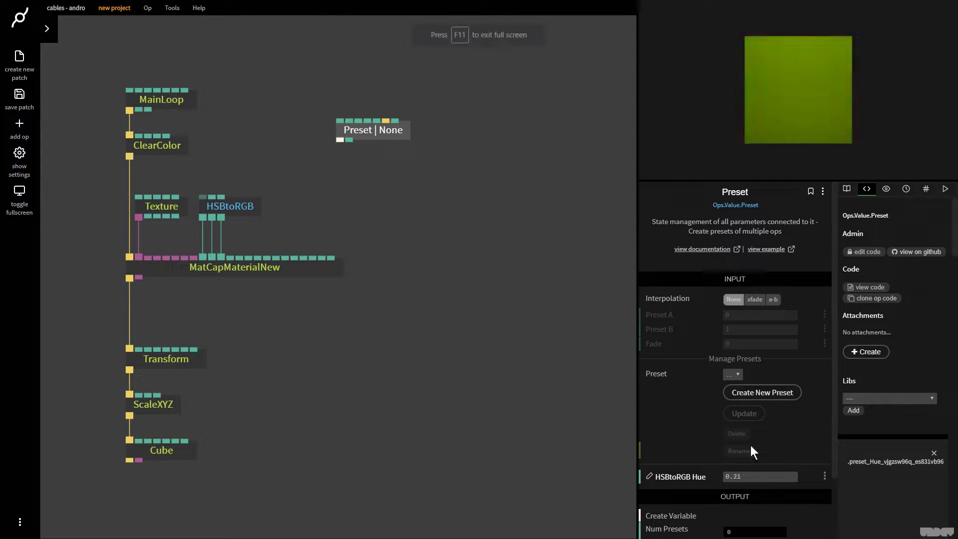
pyautogui.click(238, 206)
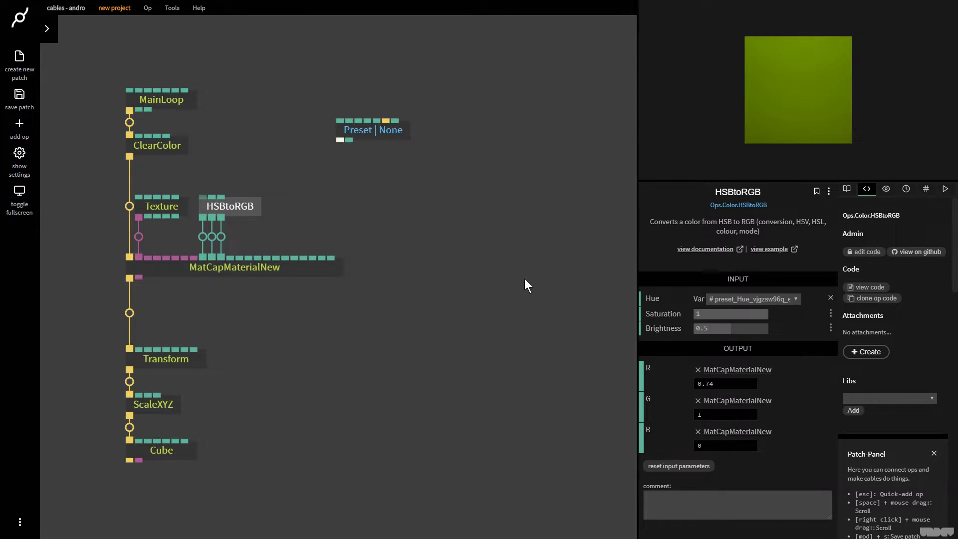
# Step: Link the Preset op's Create Variable output to HSBtoRGB's Saturation and Brightness inputs
pyautogui.click(395, 131)
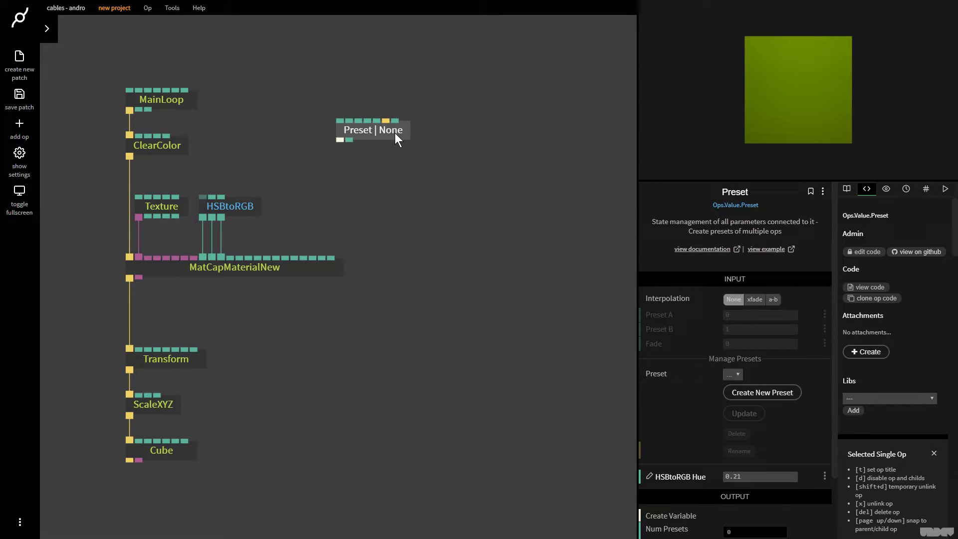
pyautogui.moveTo(342, 139); pyautogui.dragTo(212, 198)
pyautogui.moveTo(340, 140); pyautogui.dragTo(224, 196)
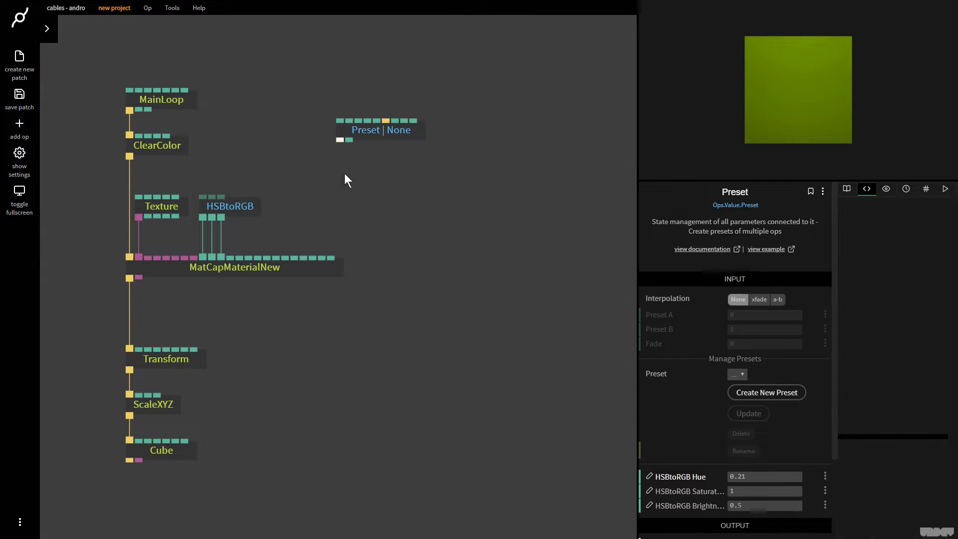
# Step: Set HSBtoRGB Hue to 0 in the Preset op's parameters
pyautogui.click(401, 129)
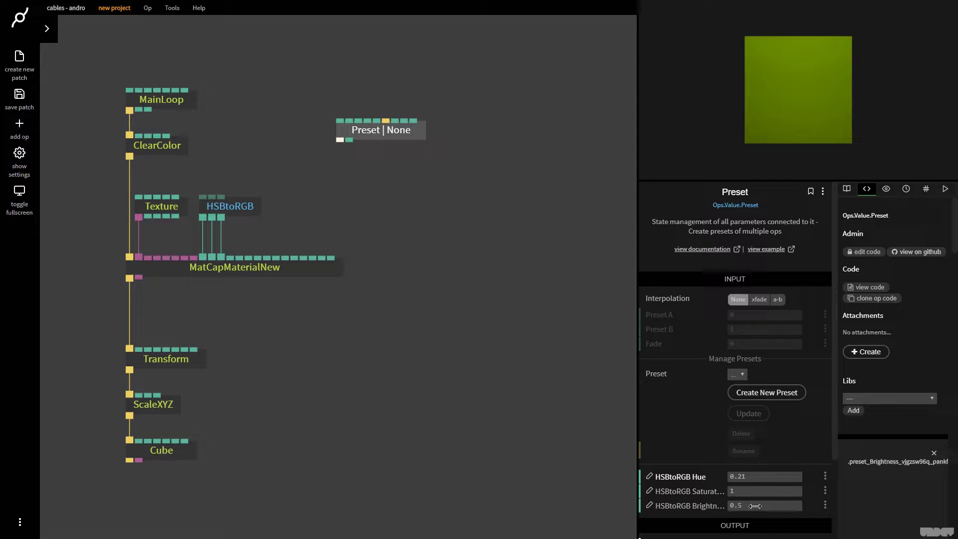
pyautogui.scroll(-3, 754, 505)
pyautogui.moveTo(764, 382); pyautogui.dragTo(786, 389)
pyautogui.hotkey('ctrl', 'z')
pyautogui.click(758, 377)
pyautogui.write('0')
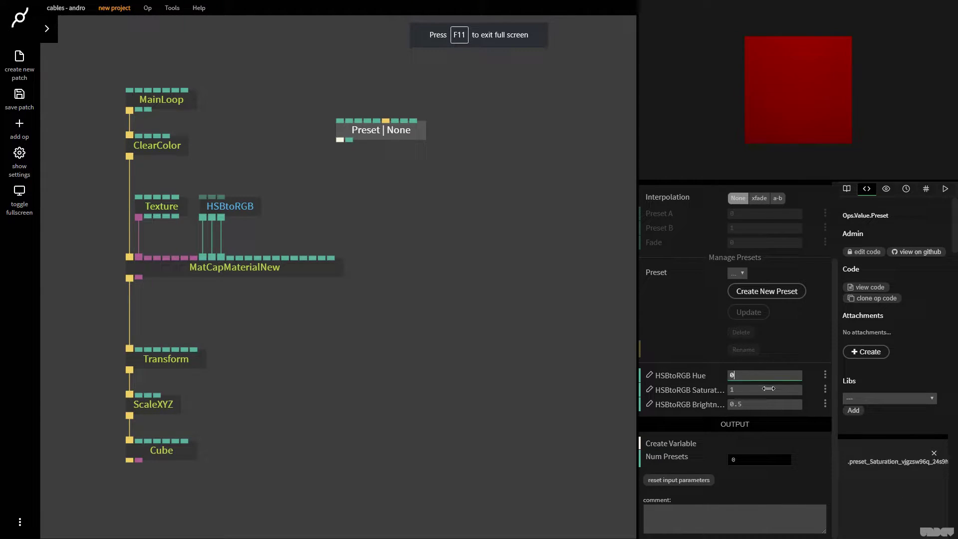
# Step: Store the current colour parameters as a new preset named "red"
pyautogui.click(776, 292)
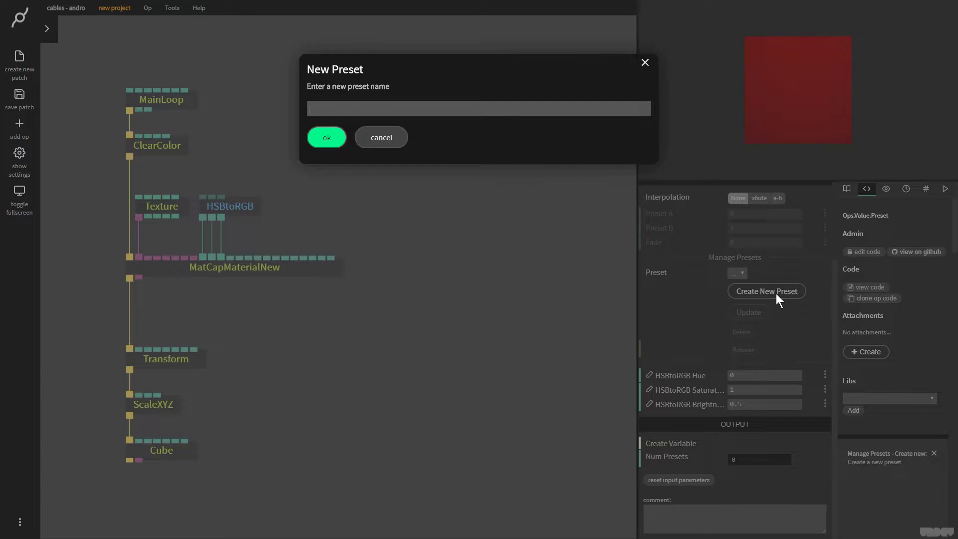
pyautogui.write('red')
pyautogui.press('Return')
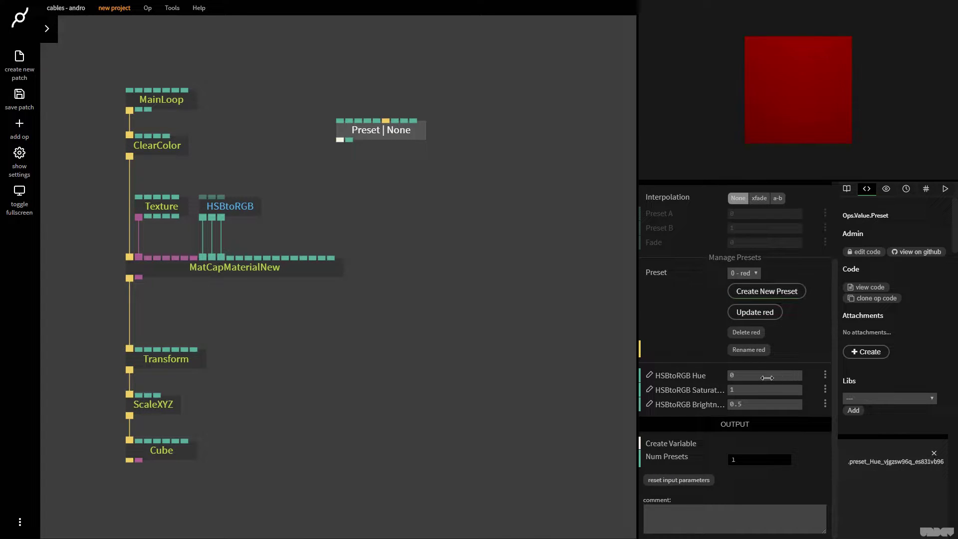
# Step: Set HSBtoRGB Hue to 0.35 and save it as a new preset named "green"
pyautogui.moveTo(765, 377); pyautogui.dragTo(780, 376)
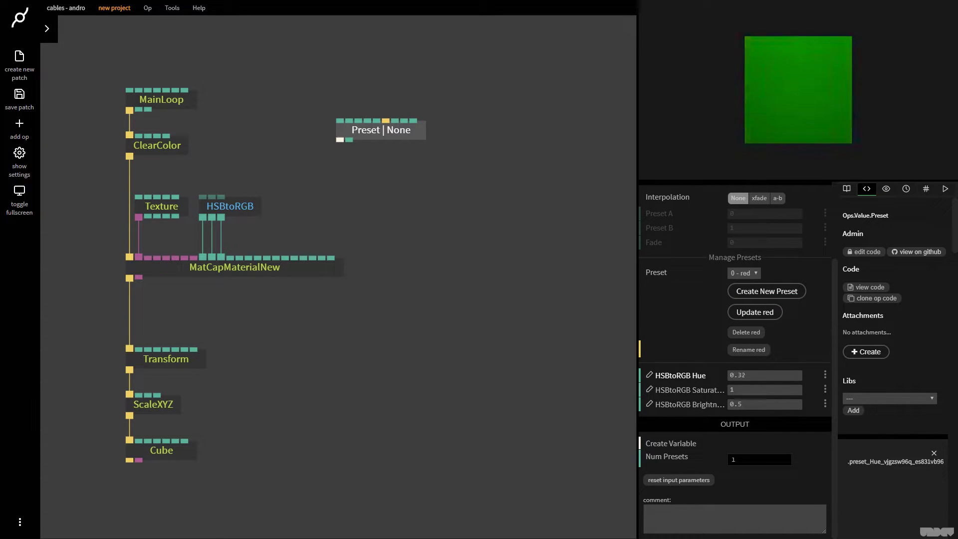
pyautogui.click(771, 292)
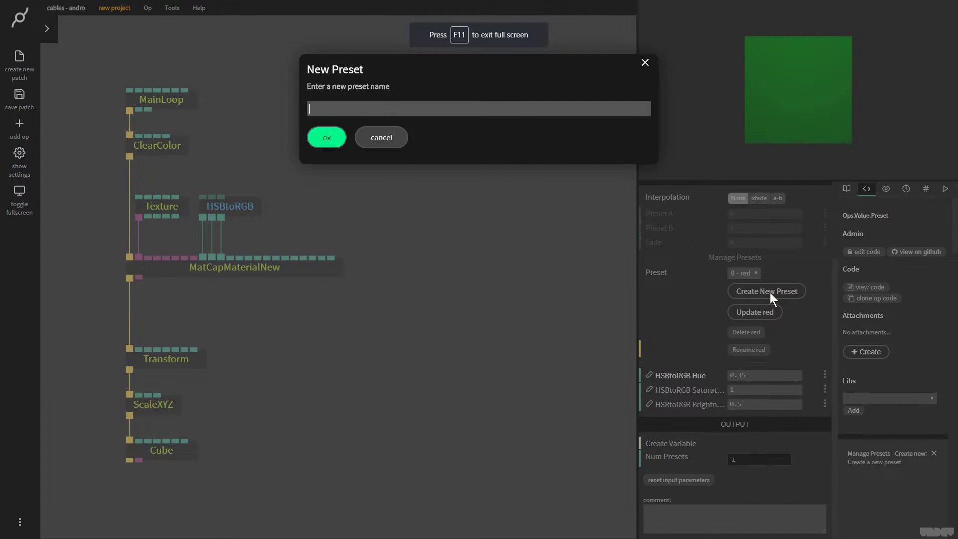
pyautogui.write('green')
pyautogui.press('Return')
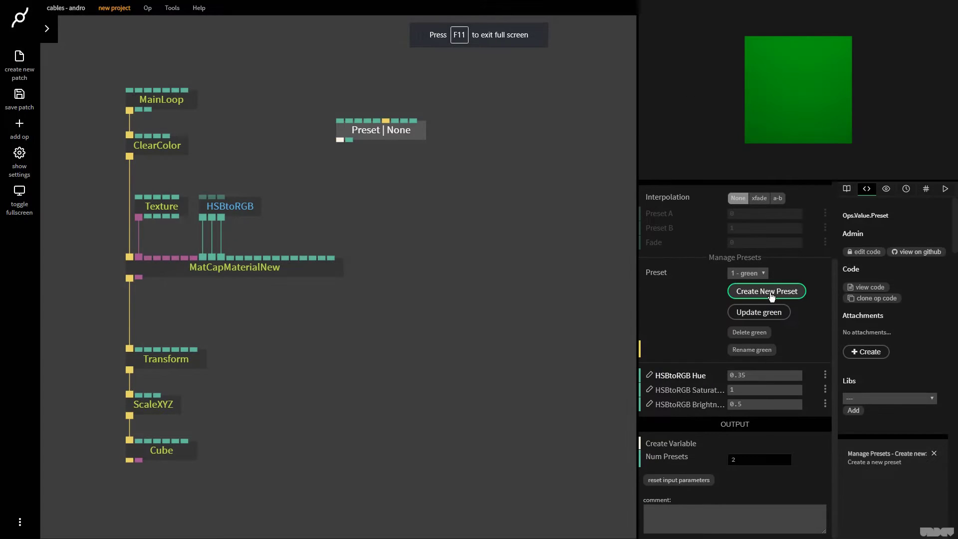
# Step: Set HSBtoRGB Hue to 0.71 and save it as a new preset named "blue"
pyautogui.moveTo(763, 375); pyautogui.dragTo(781, 375)
pyautogui.click(756, 294)
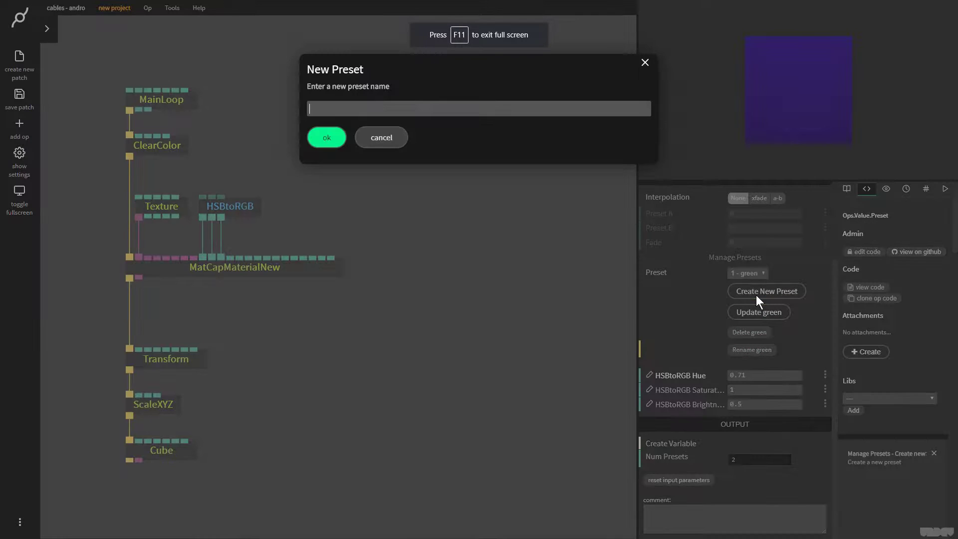
pyautogui.write('blue')
pyautogui.press('Return')
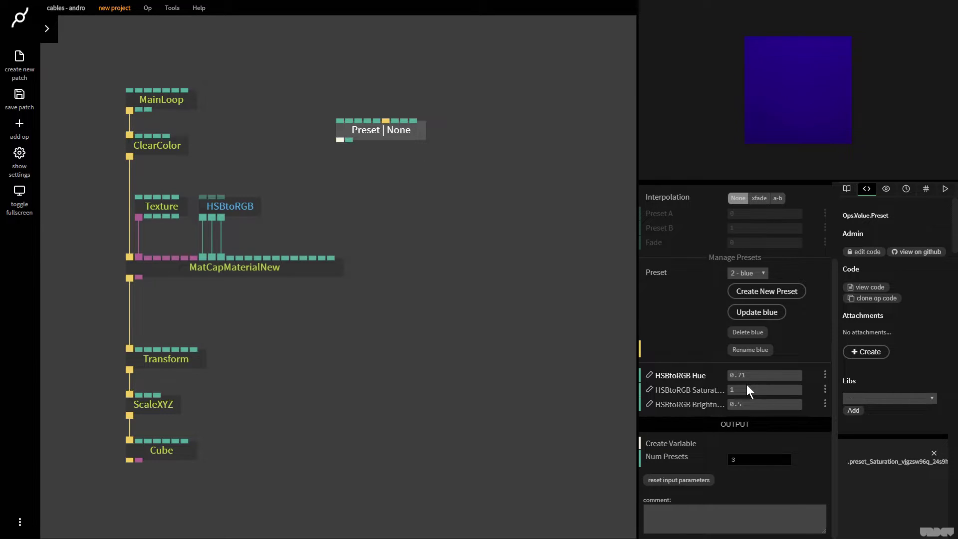
# Step: Recall the stored preset "0 - red" and switch to "1 - green" to test them
pyautogui.click(747, 272)
pyautogui.click(747, 284)
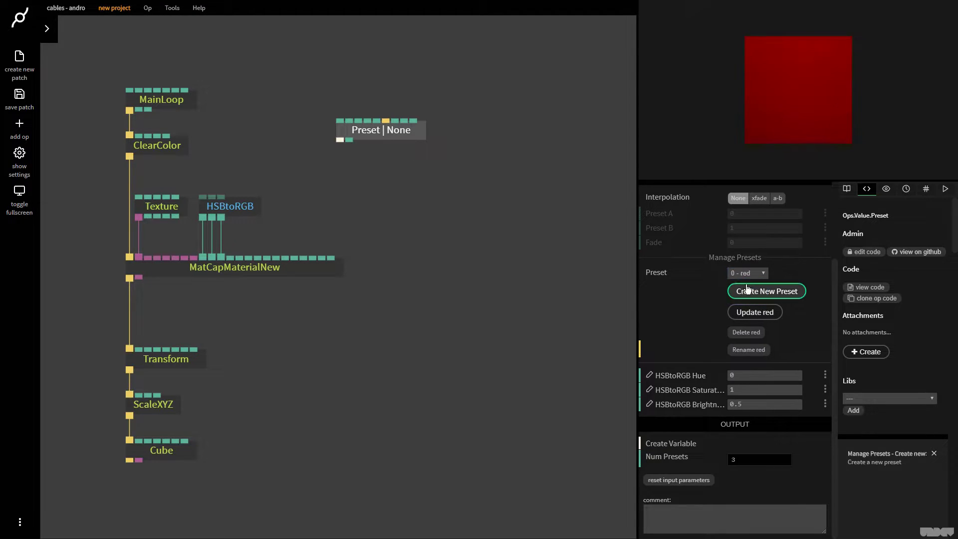
pyautogui.click(752, 273)
pyautogui.click(748, 291)
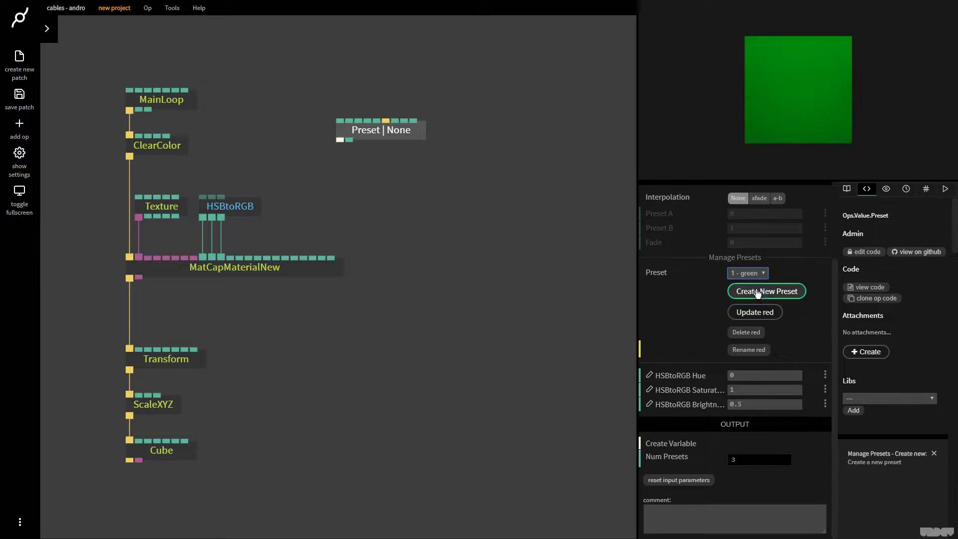
# Step: Recall the preset "2 - blue" and update it with an HSBtoRGB Hue of 0.56
pyautogui.click(756, 273)
pyautogui.click(758, 299)
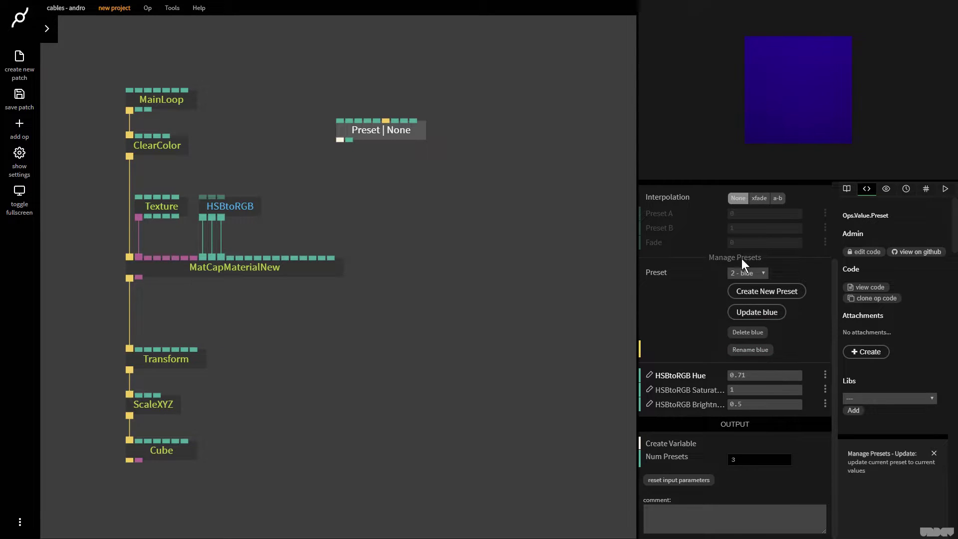
pyautogui.click(752, 301)
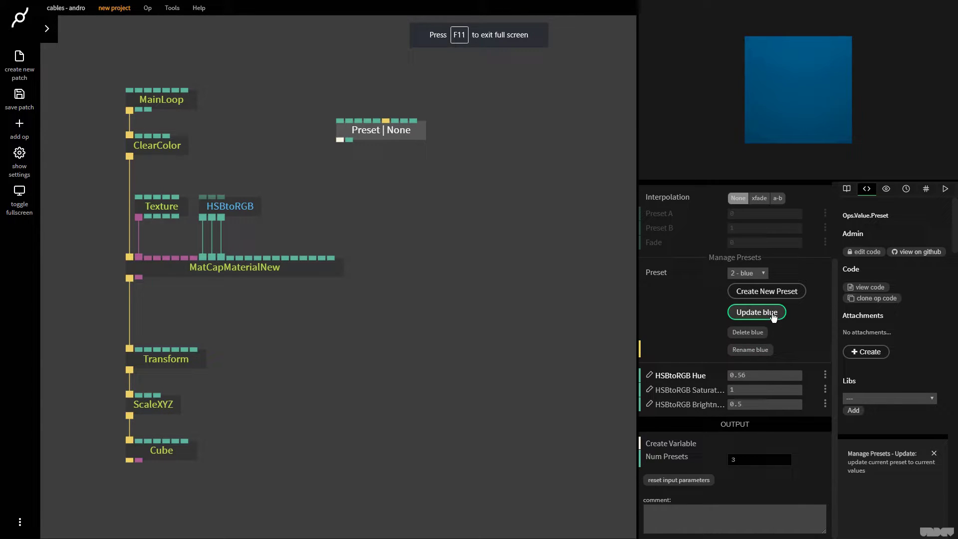
# Step: Test the updated presets by recalling "0 - red", "1 - green" and "2 - blue" one after another
pyautogui.click(757, 277)
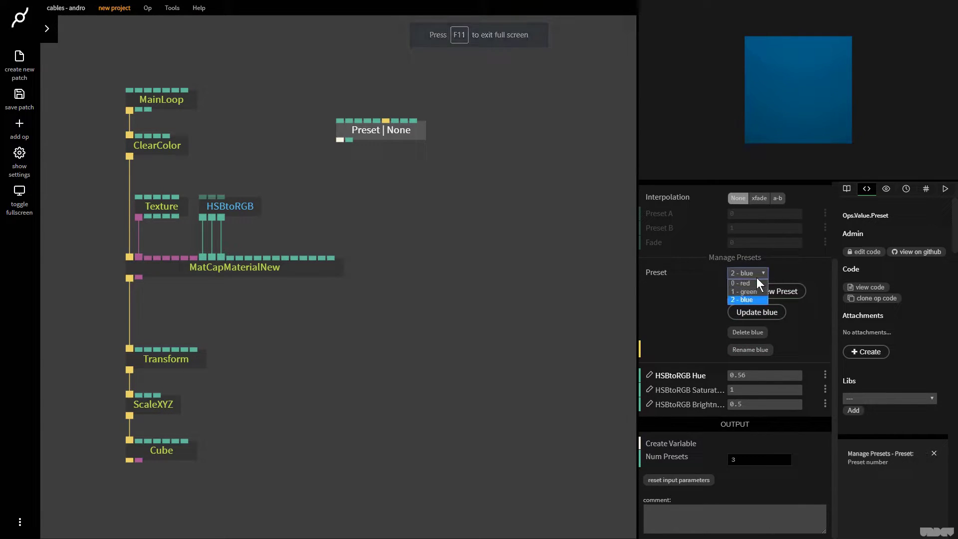
pyautogui.click(750, 282)
pyautogui.click(751, 277)
pyautogui.click(752, 292)
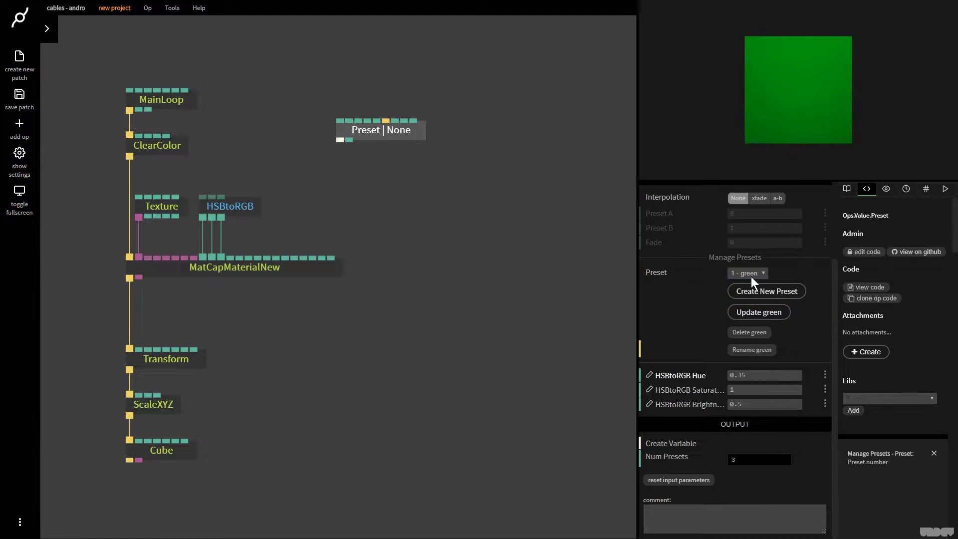
pyautogui.click(754, 299)
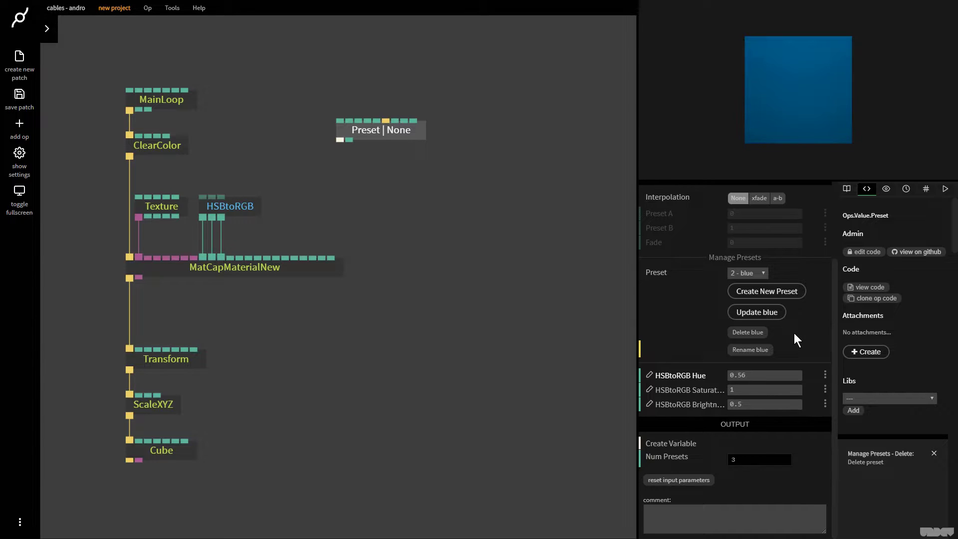
# Step: Recall the preset "0 - red" and store its parameters as a new preset named "red 02"
pyautogui.click(751, 276)
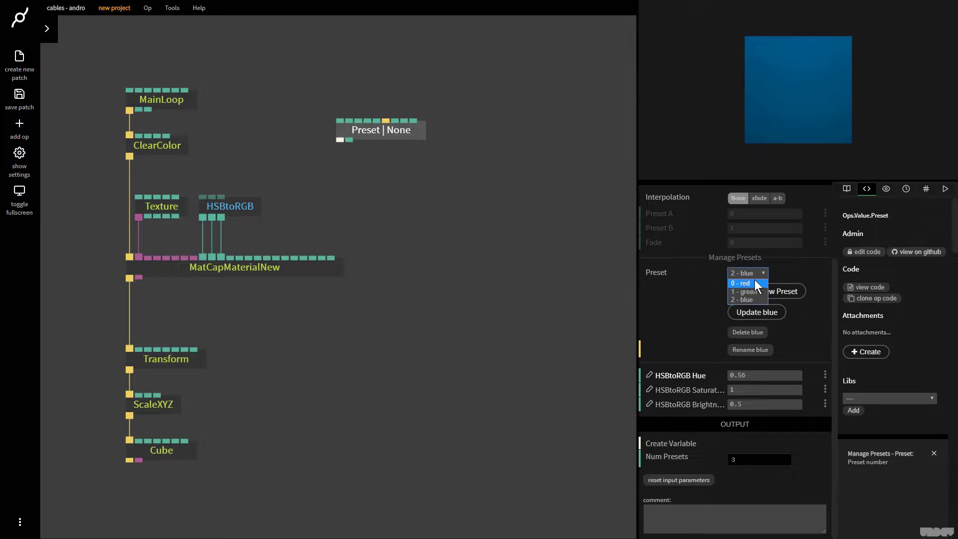
pyautogui.click(755, 280)
pyautogui.click(754, 284)
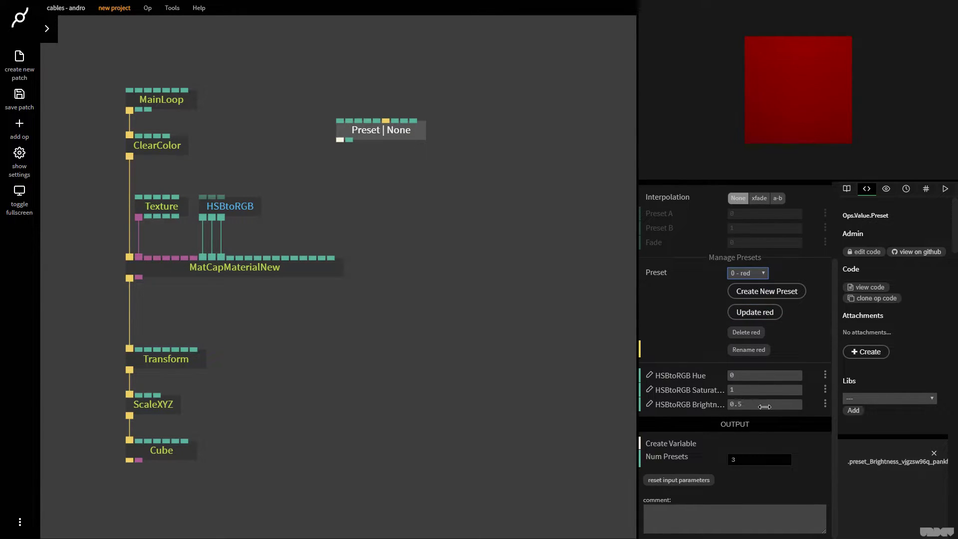
pyautogui.click(771, 291)
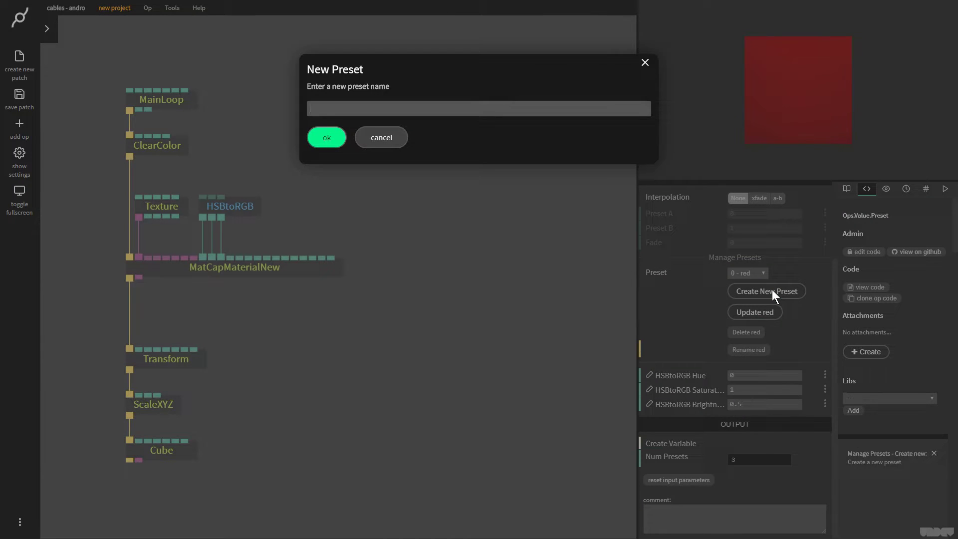
pyautogui.write('red 02')
pyautogui.press('Return')
# Step: Switch from "0 - red" to the preset "3 - red 02" and rename it "red copy"
pyautogui.click(753, 272)
pyautogui.click(751, 283)
pyautogui.click(748, 271)
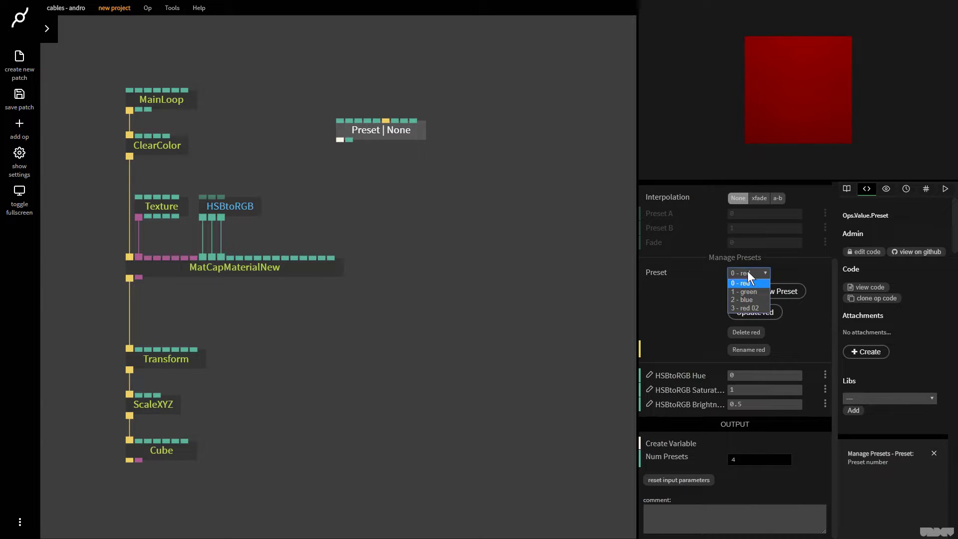
pyautogui.click(759, 308)
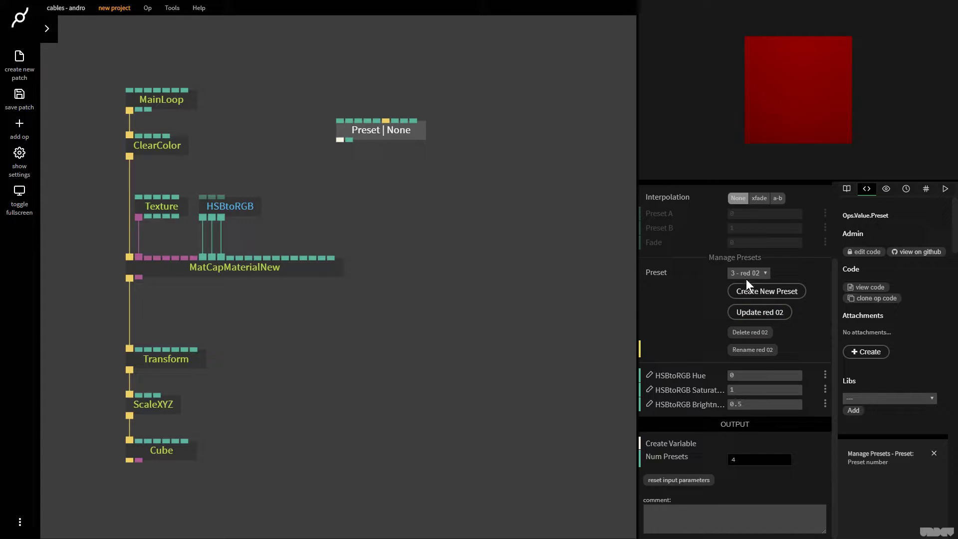
pyautogui.click(753, 350)
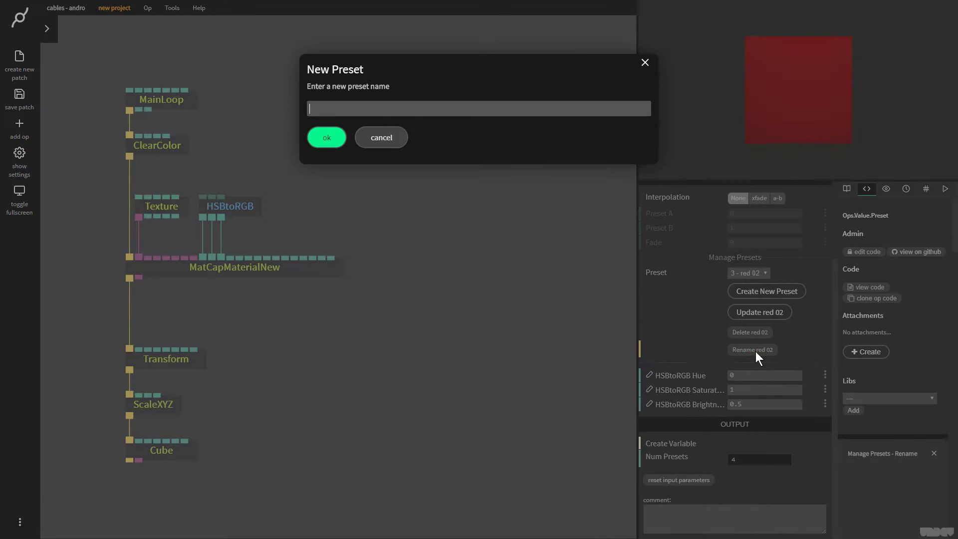
pyautogui.write('red copy')
pyautogui.press('Return')
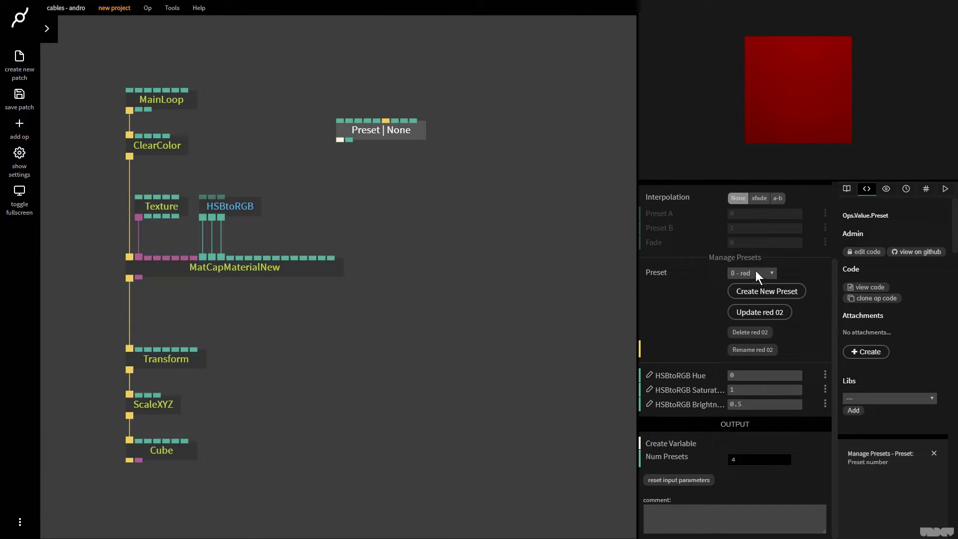
# Step: Select the preset "3 - red copy" and delete it from the Preset op
pyautogui.click(756, 273)
pyautogui.click(757, 306)
pyautogui.click(743, 274)
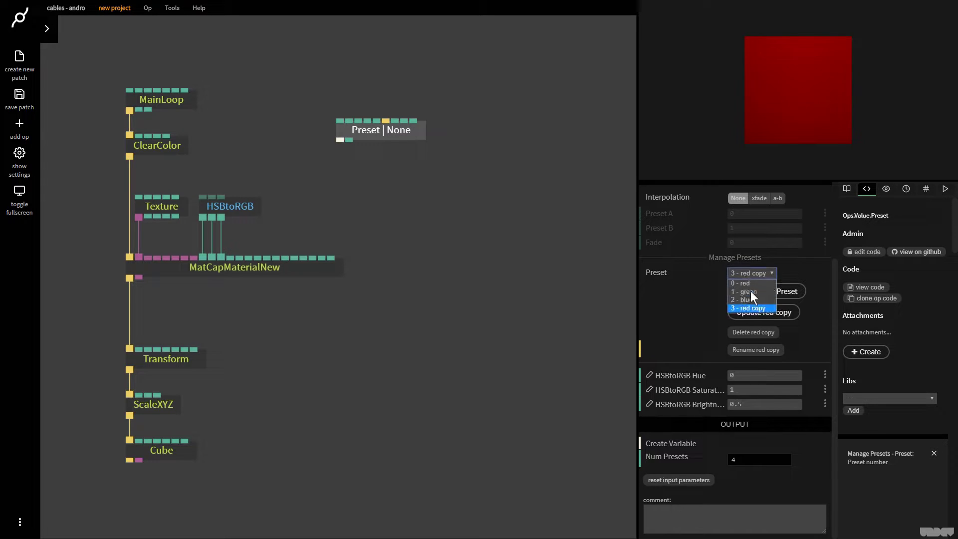
pyautogui.click(755, 309)
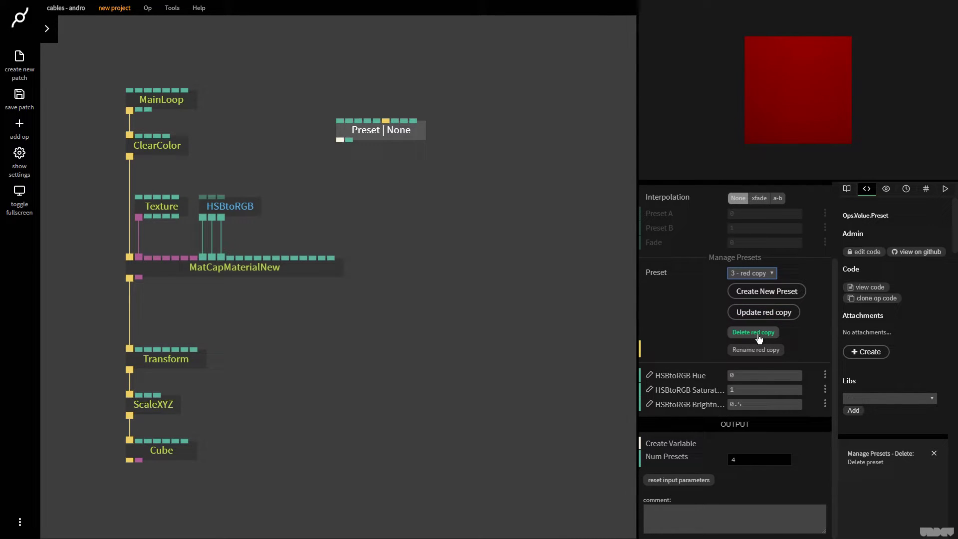
pyautogui.click(755, 333)
pyautogui.click(758, 290)
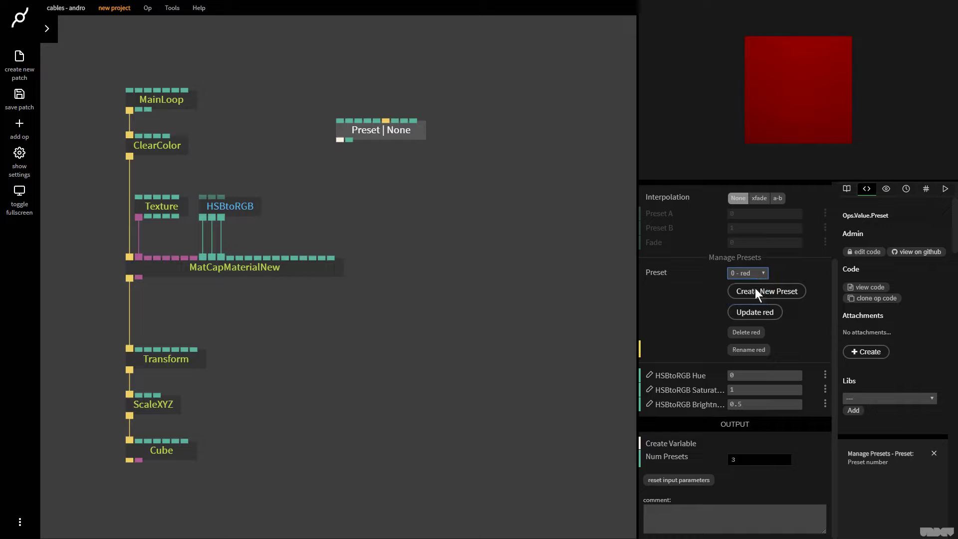
# Step: Recall the preset "2 - blue" and switch back to "0 - red" to check the remaining presets
pyautogui.click(751, 274)
pyautogui.click(750, 299)
pyautogui.click(747, 274)
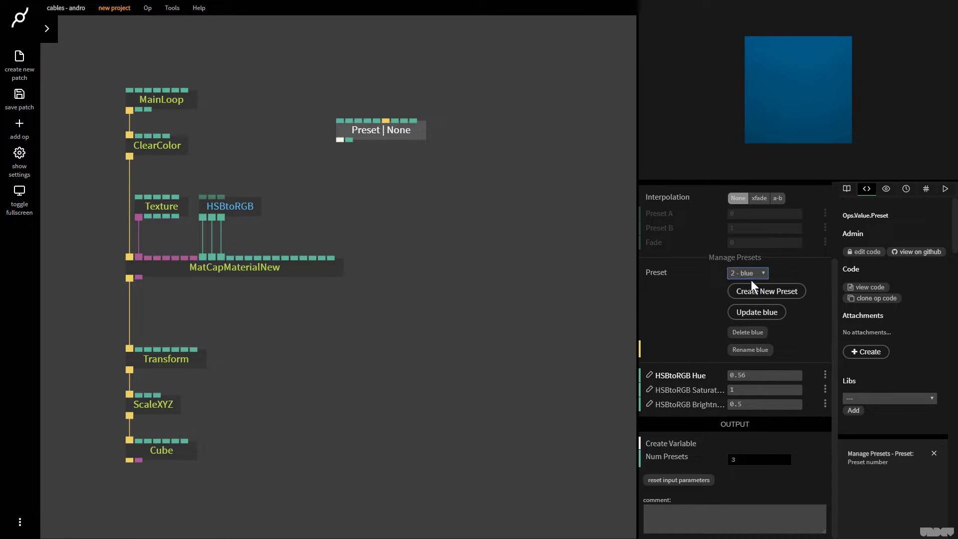
pyautogui.click(750, 280)
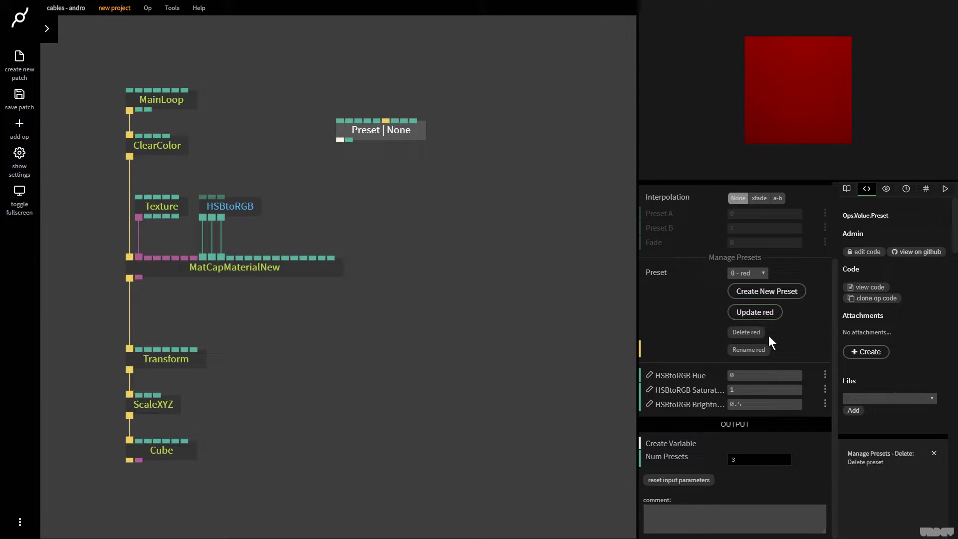
# Step: Set the Preset op's Interpolation to a-b and check the numbering in the list of stored presets
pyautogui.click(778, 200)
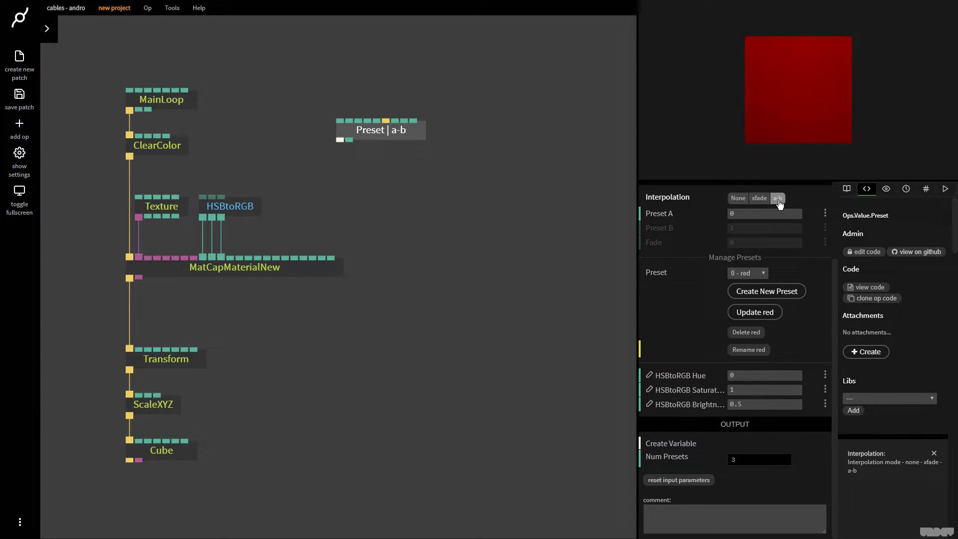
pyautogui.click(753, 272)
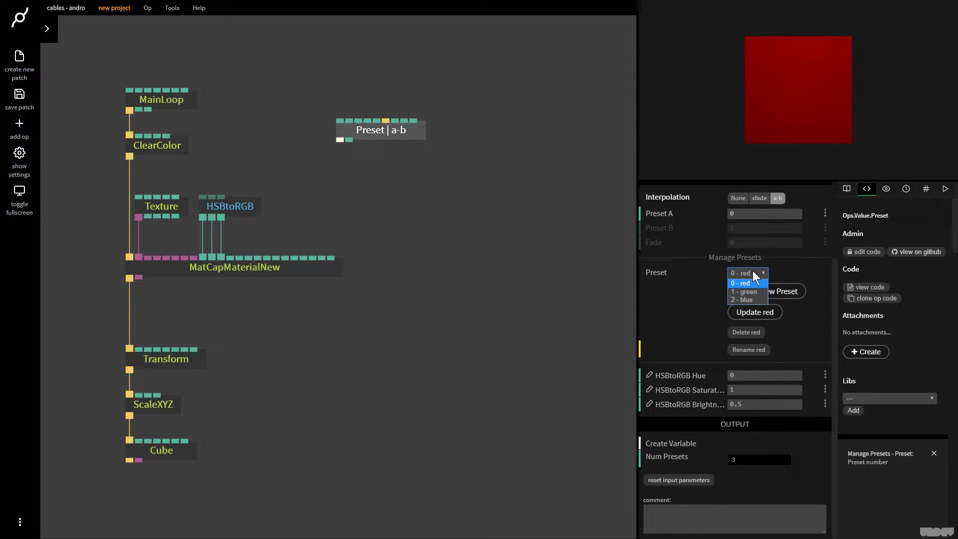
pyautogui.click(787, 261)
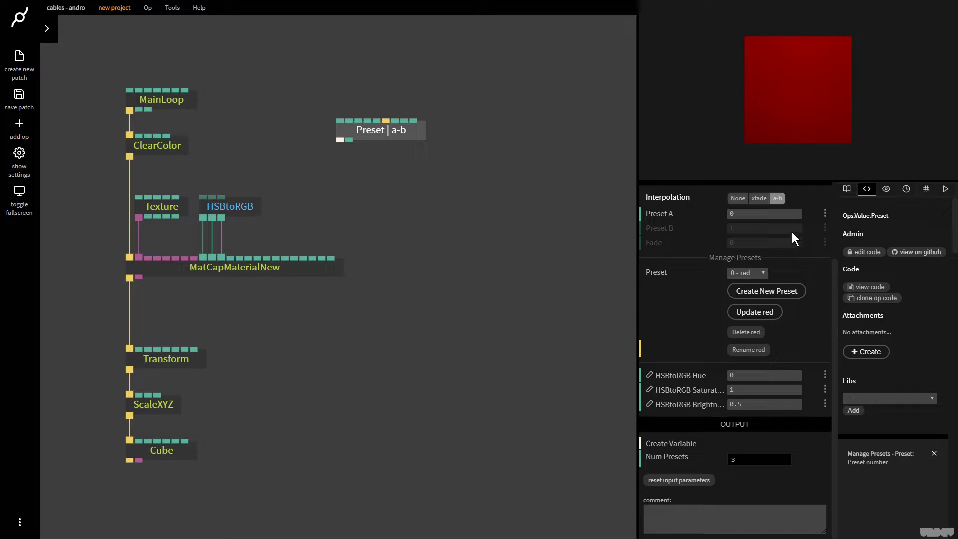
# Step: Try Preset A with the values 1 and 2, and return it to 0
pyautogui.click(774, 213)
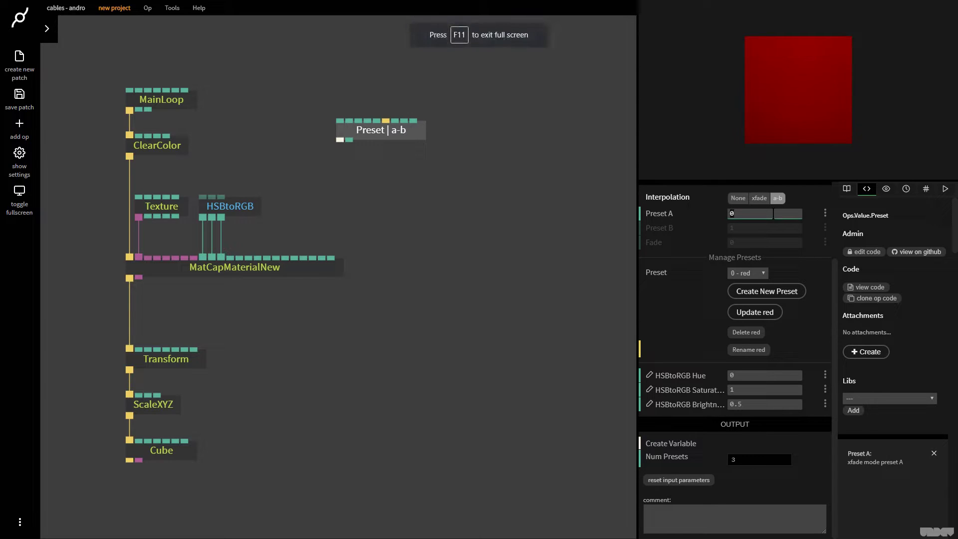
pyautogui.write('1')
pyautogui.press('BackSpace')
pyautogui.write('2')
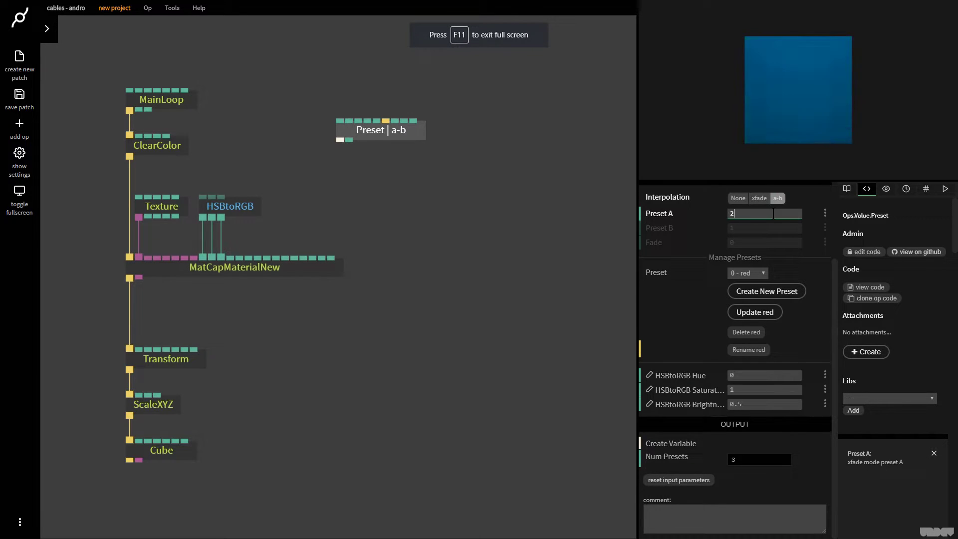
pyautogui.press('BackSpace')
pyautogui.write('0')
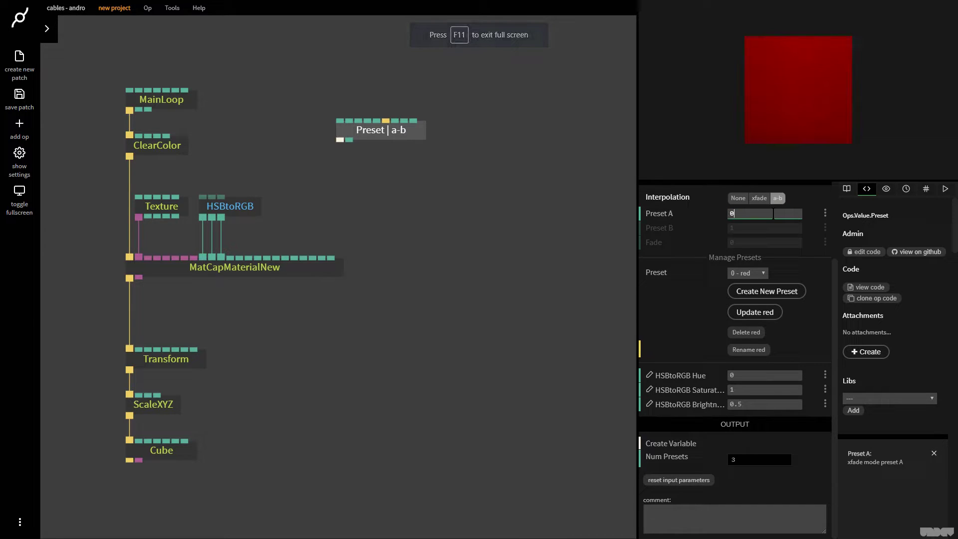
pyautogui.click(809, 228)
# Step: Sweep Preset A gradually upward through the stored presets, and reset it to 0
pyautogui.moveTo(779, 215); pyautogui.dragTo(824, 215)
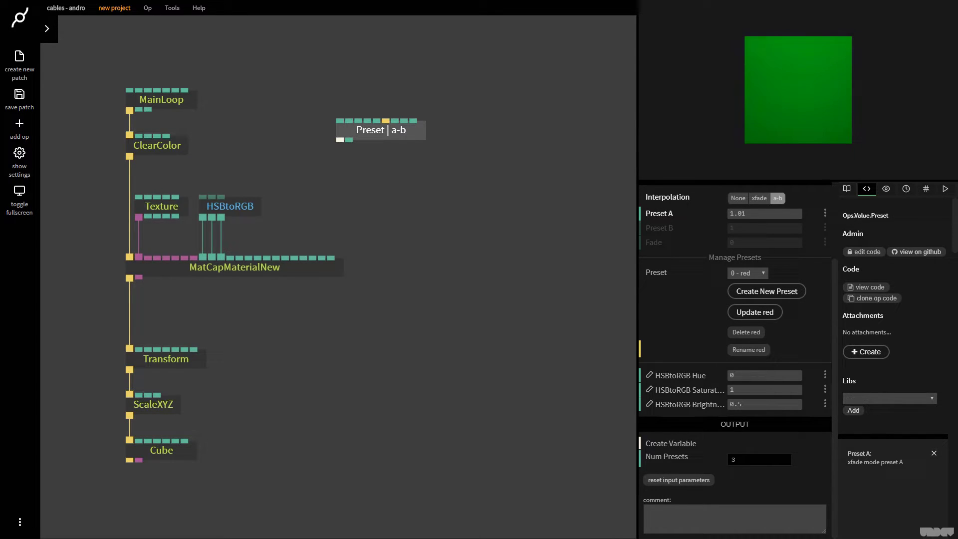
pyautogui.moveTo(831, 215); pyautogui.dragTo(879, 215)
pyautogui.click(779, 214)
pyautogui.write('0')
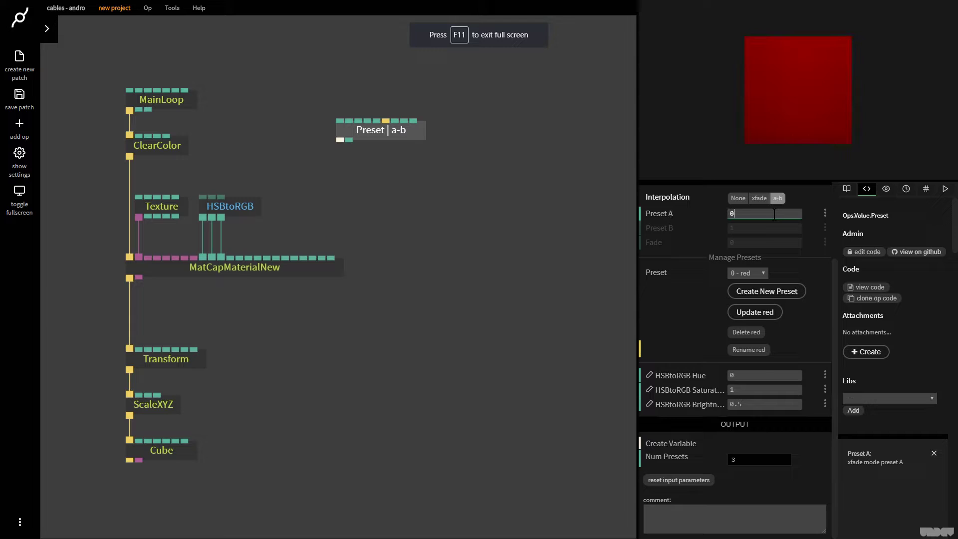
# Step: Set Preset A to 0.5 and change it to 1.5 to blend between neighbouring presets
pyautogui.write('.5')
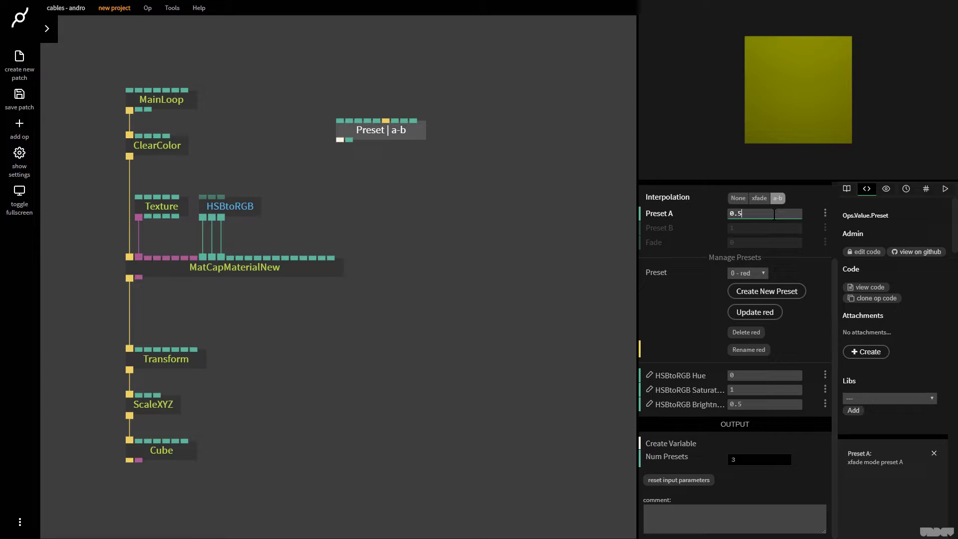
pyautogui.press('BackSpace')
pyautogui.write('1')
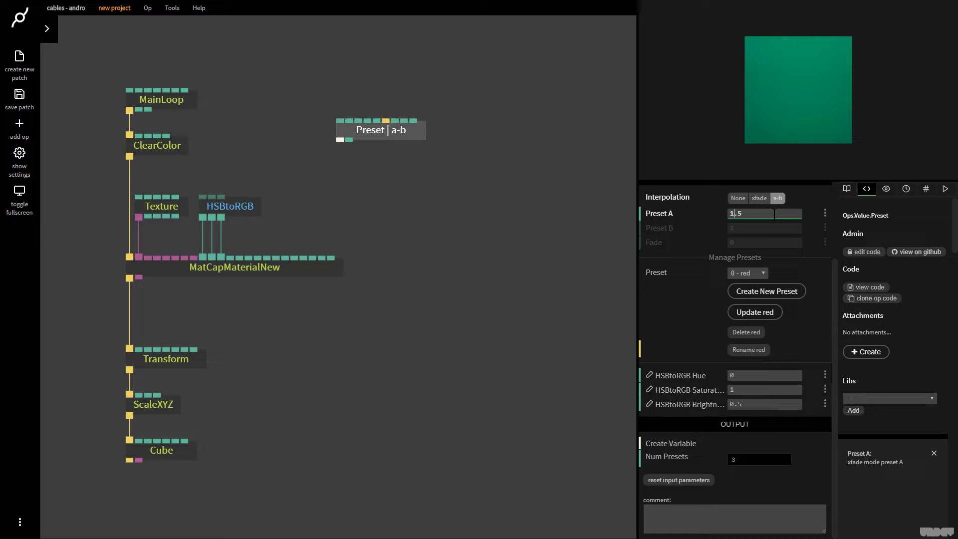
# Step: Set Interpolation back to None and recall the green, blue and red presets in turn
pyautogui.click(738, 198)
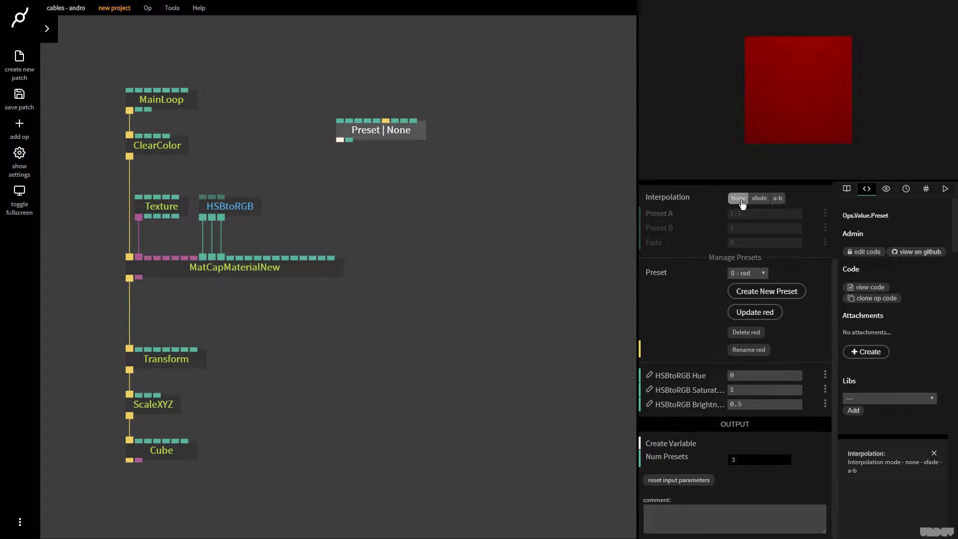
pyautogui.click(753, 270)
pyautogui.click(752, 289)
pyautogui.click(751, 273)
pyautogui.click(756, 298)
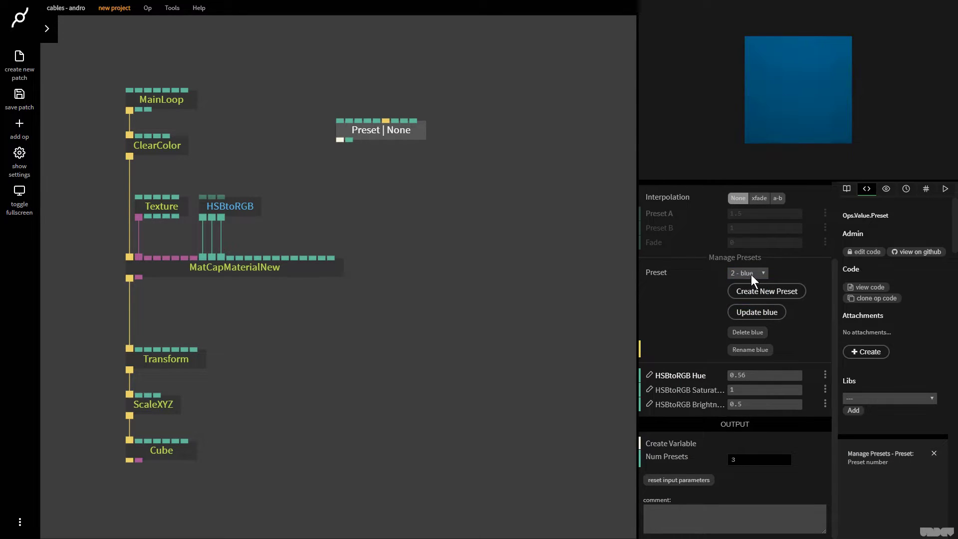
pyautogui.click(753, 282)
# Step: Move the Preset op farther away from the main op chain and add a Number op to the patch
pyautogui.click(396, 76)
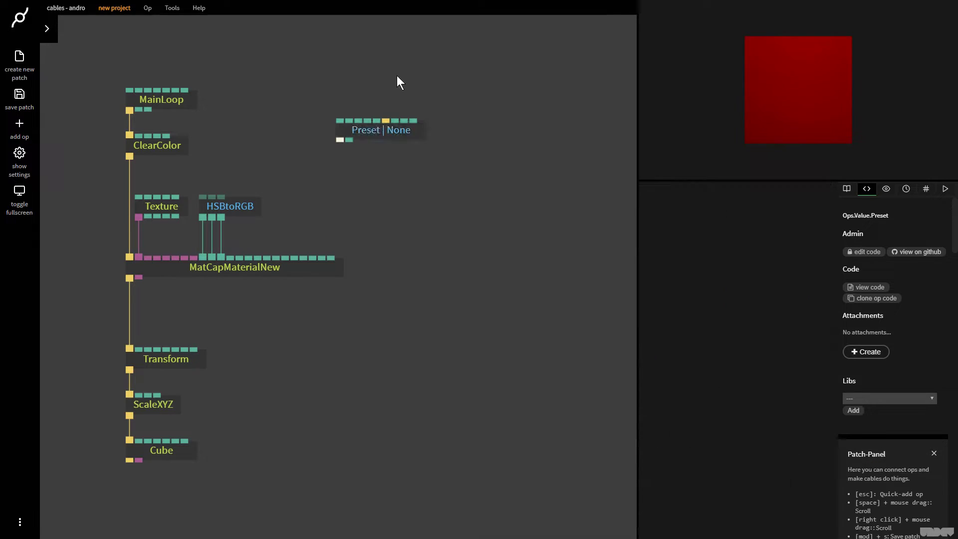
pyautogui.moveTo(367, 140); pyautogui.dragTo(440, 170)
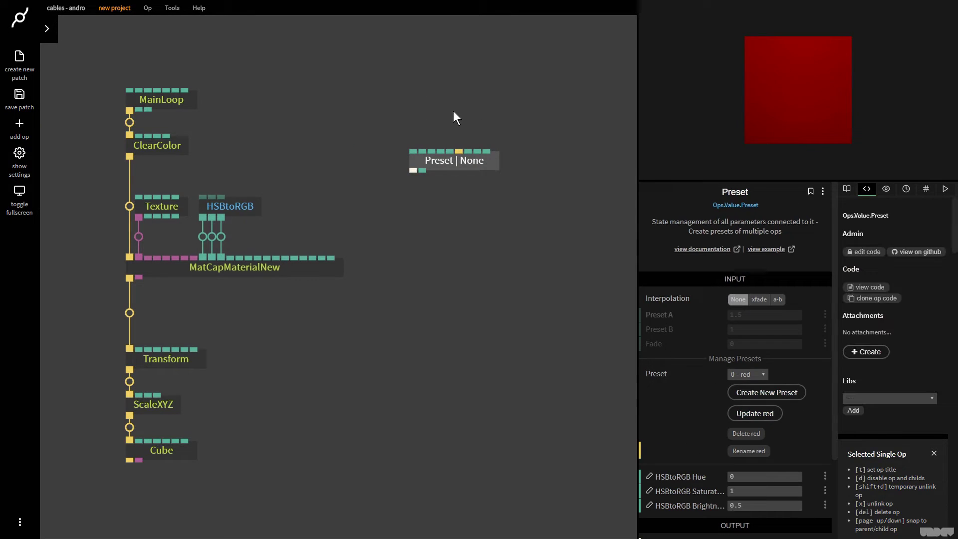
pyautogui.click(453, 84)
pyautogui.press('Escape')
pyautogui.write('n')
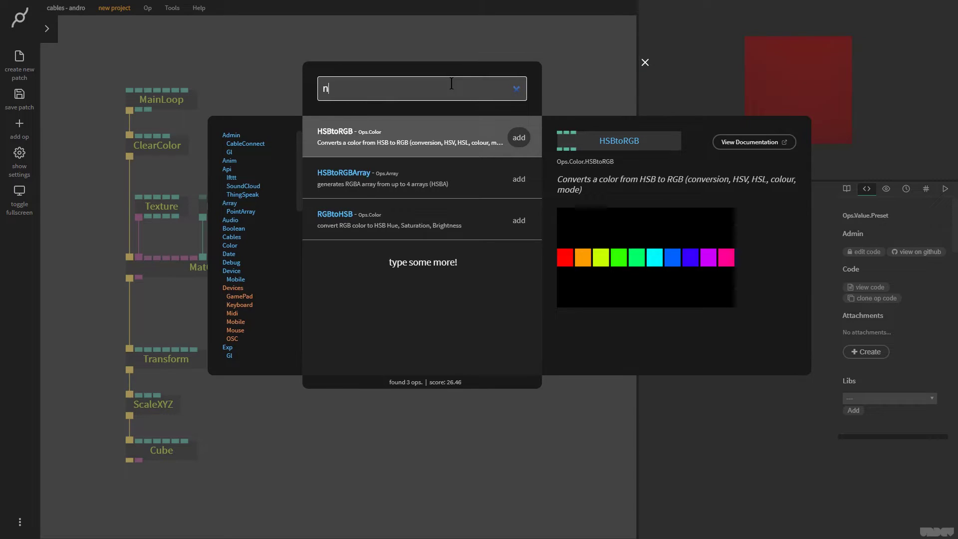
pyautogui.write('umber')
pyautogui.press('Return')
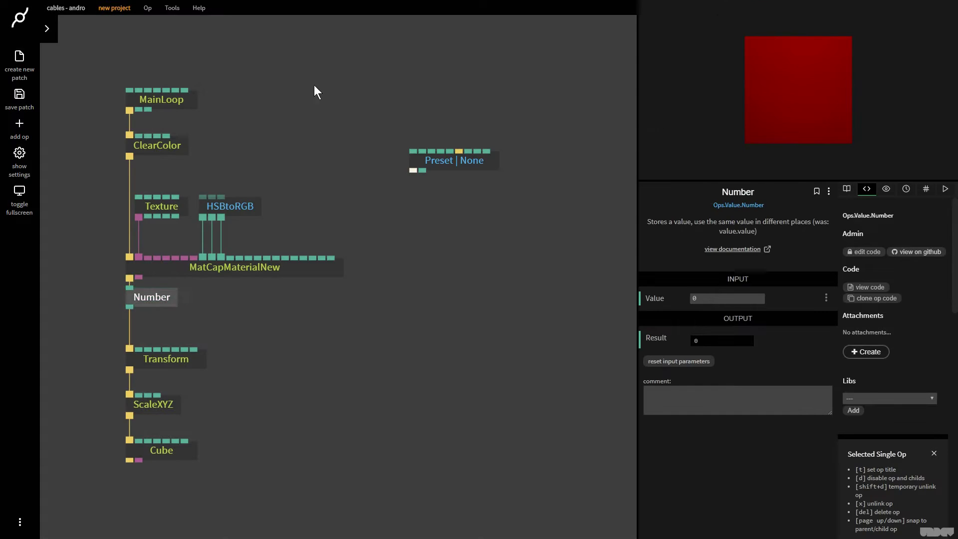
# Step: Place the Number op above the Preset op, link its output to the Preset A input, and select the Preset op
pyautogui.moveTo(152, 293); pyautogui.dragTo(420, 151)
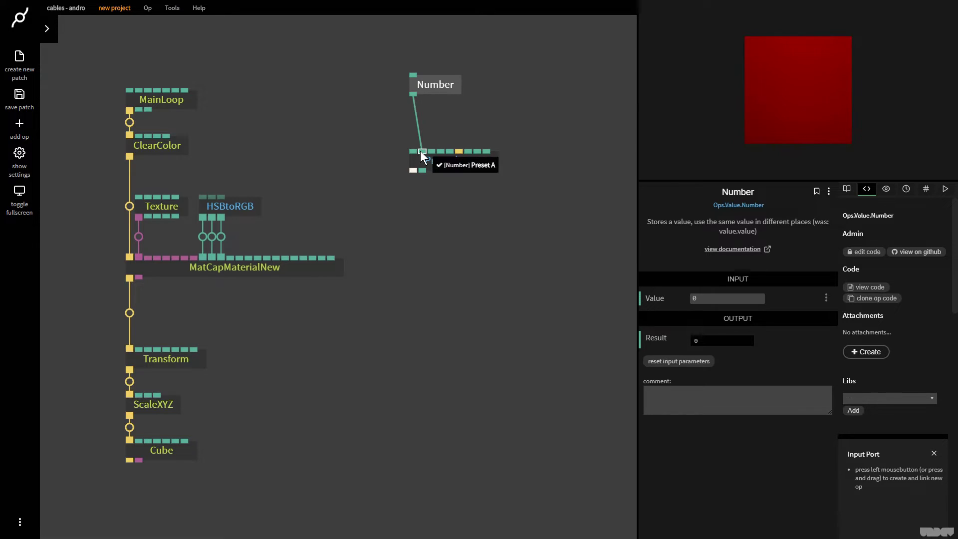
pyautogui.click(436, 162)
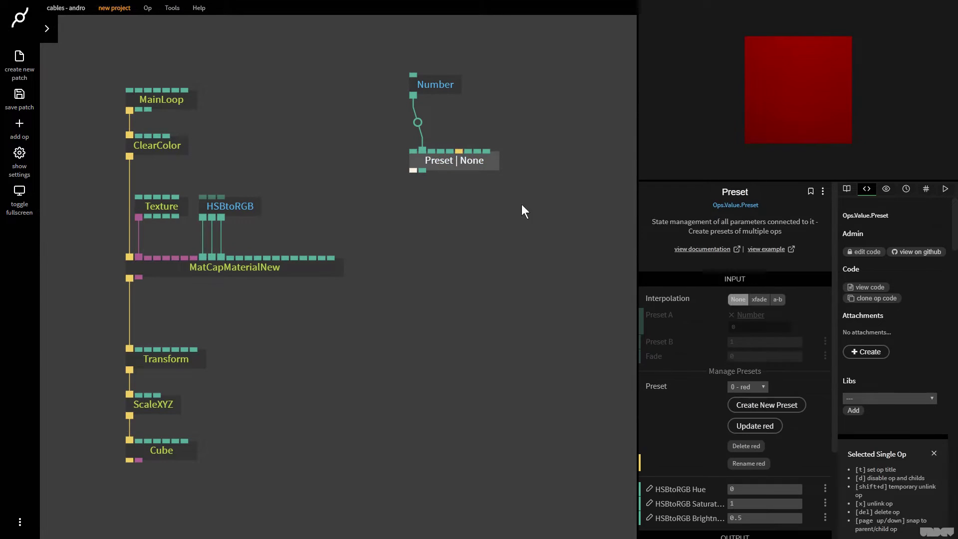
# Step: Align the Number op with the Preset A input and blend presets in a-b Interpolation by changing the Number's value to about 1.41
pyautogui.moveTo(446, 87); pyautogui.dragTo(454, 87)
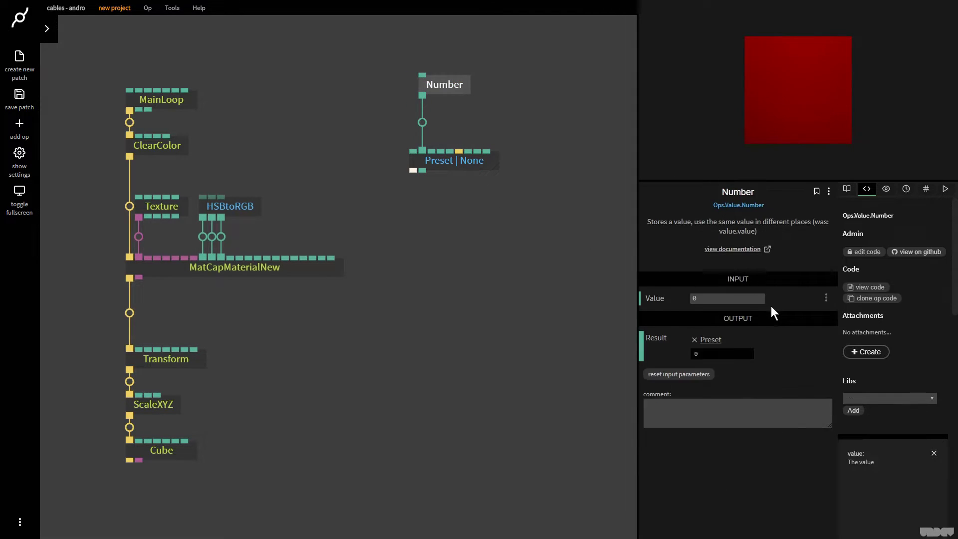
pyautogui.click(496, 161)
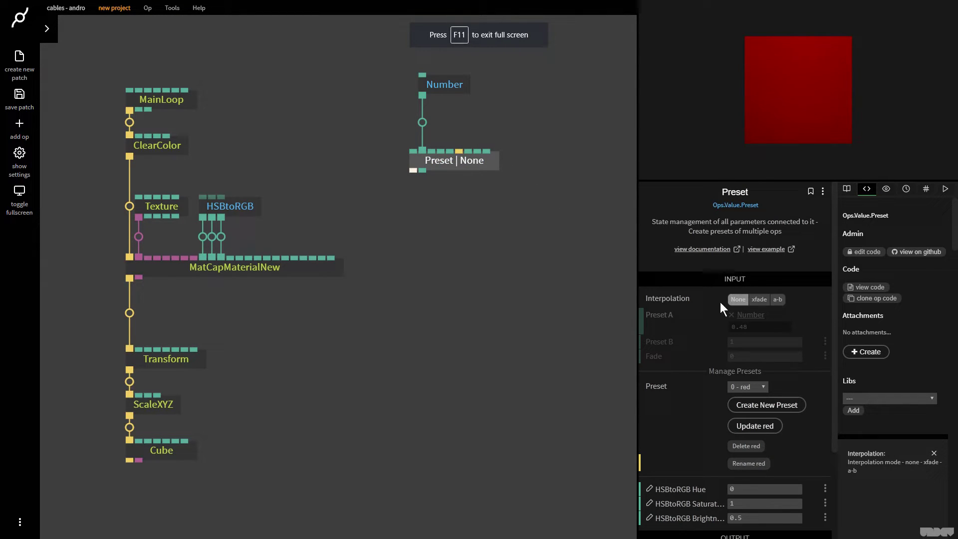
pyautogui.click(778, 300)
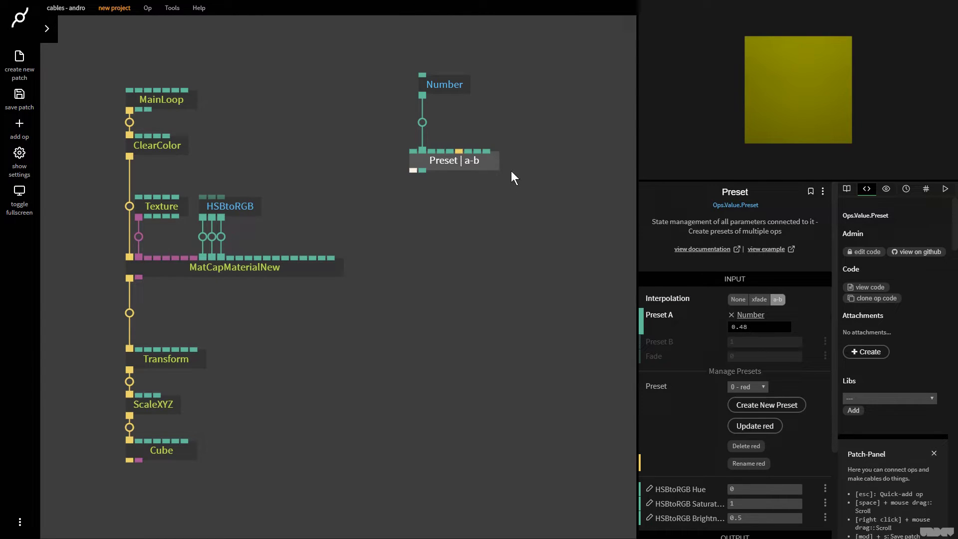
pyautogui.click(460, 92)
pyautogui.moveTo(700, 298); pyautogui.dragTo(768, 298)
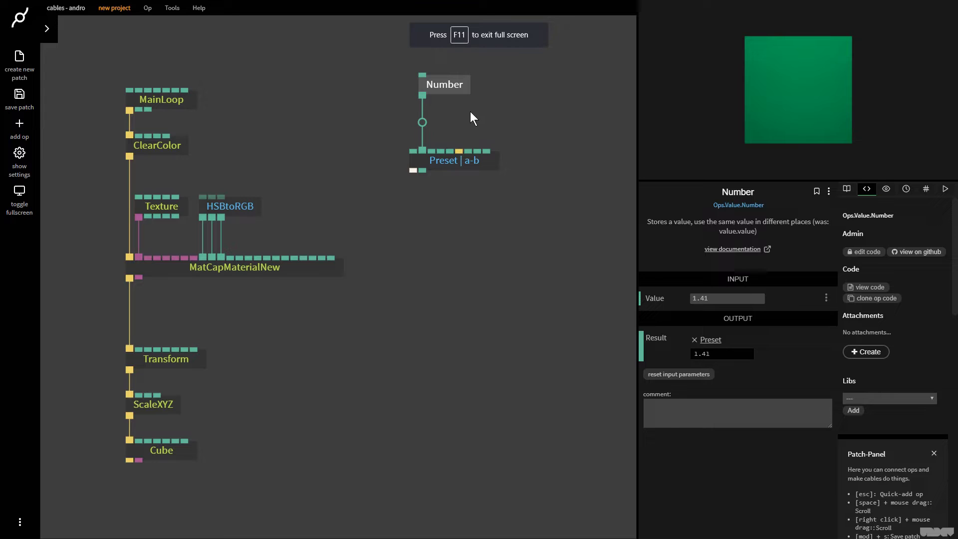
# Step: Delete the Number op from the patch
pyautogui.click(453, 86)
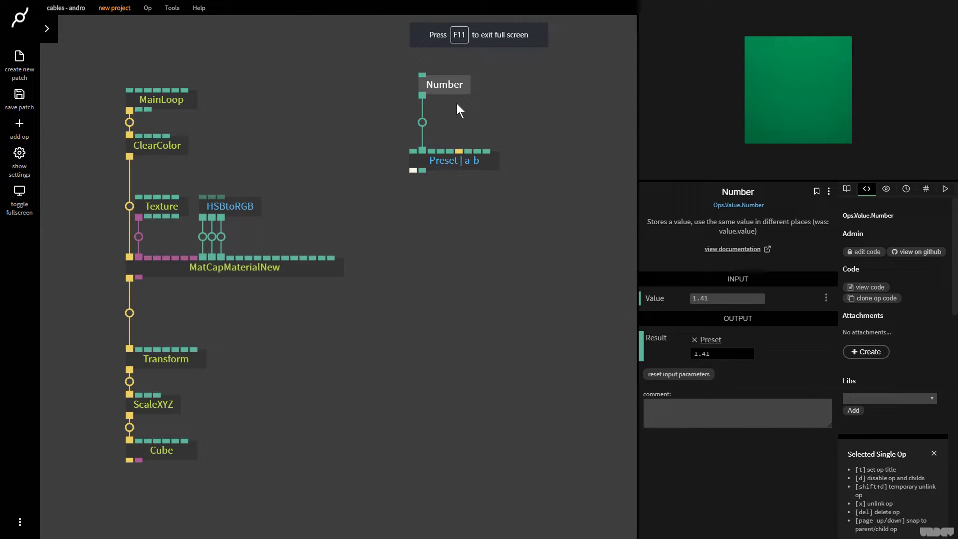
pyautogui.press('Delete')
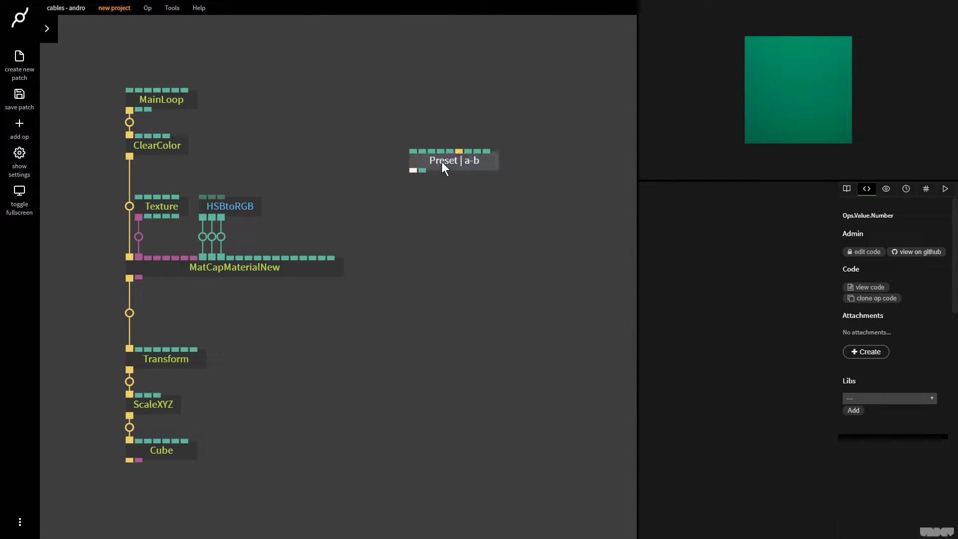
# Step: Set Preset A to about 1.56 directly on the Preset op and return its Interpolation to None
pyautogui.click(442, 162)
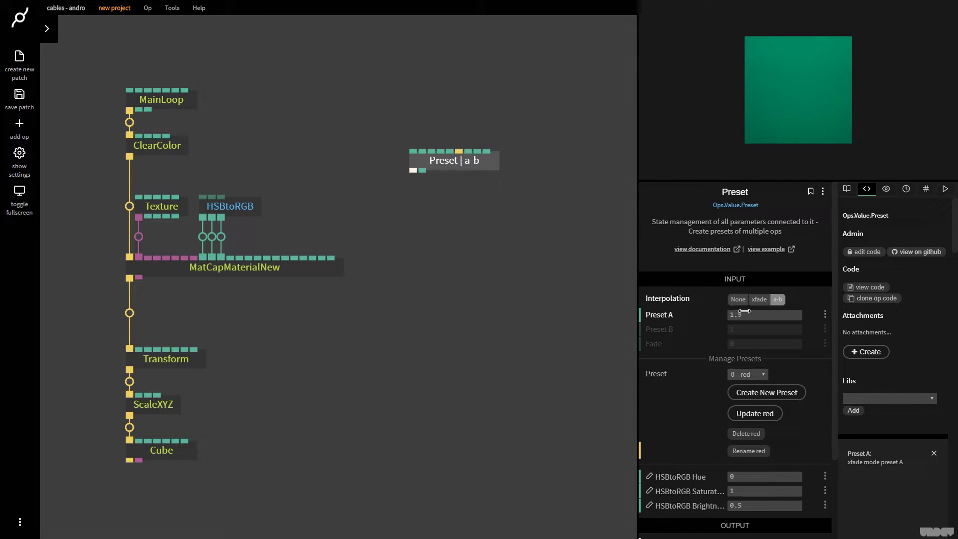
pyautogui.moveTo(758, 318)
pyautogui.mouseDown()
pyautogui.moveTo(767, 318)
pyautogui.moveTo(750, 312)
pyautogui.mouseUp()
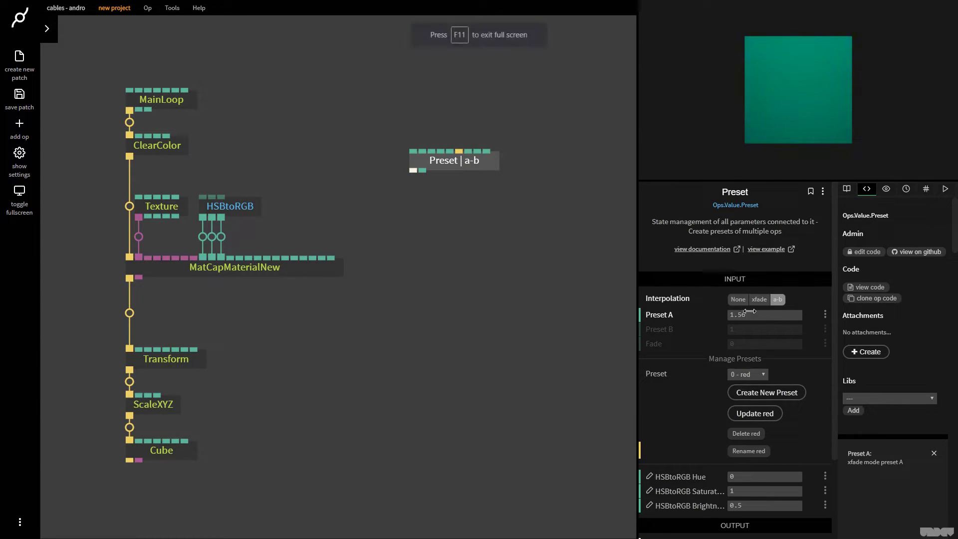
pyautogui.click(738, 300)
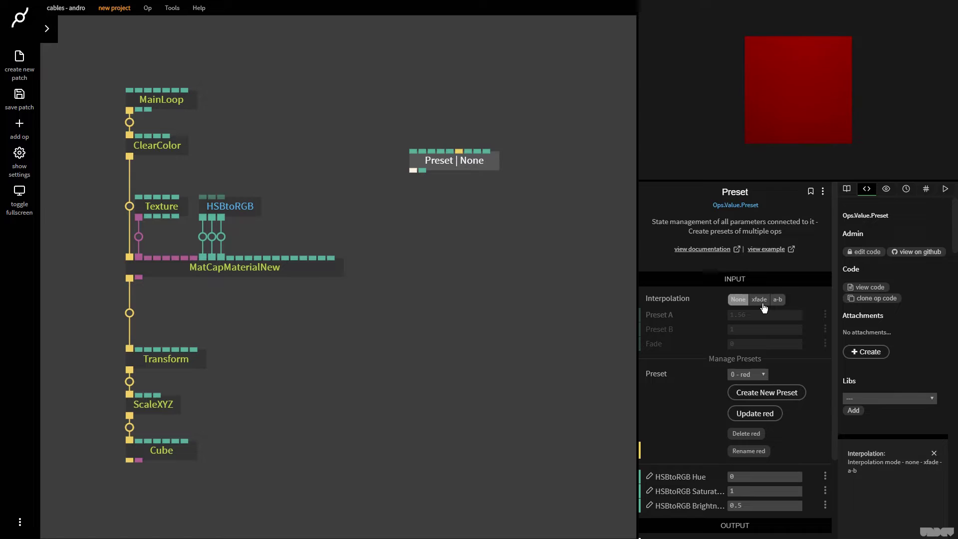
# Step: Move the existing Preset op slightly upward, and add a second Preset op placed below it, apart from the main op chain
pyautogui.click(438, 278)
pyautogui.moveTo(453, 163); pyautogui.dragTo(463, 148)
pyautogui.click(457, 265)
pyautogui.press('Escape')
pyautogui.write('presetal')
pyautogui.press('BackSpace')
pyautogui.press('BackSpace')
pyautogui.press('BackSpace')
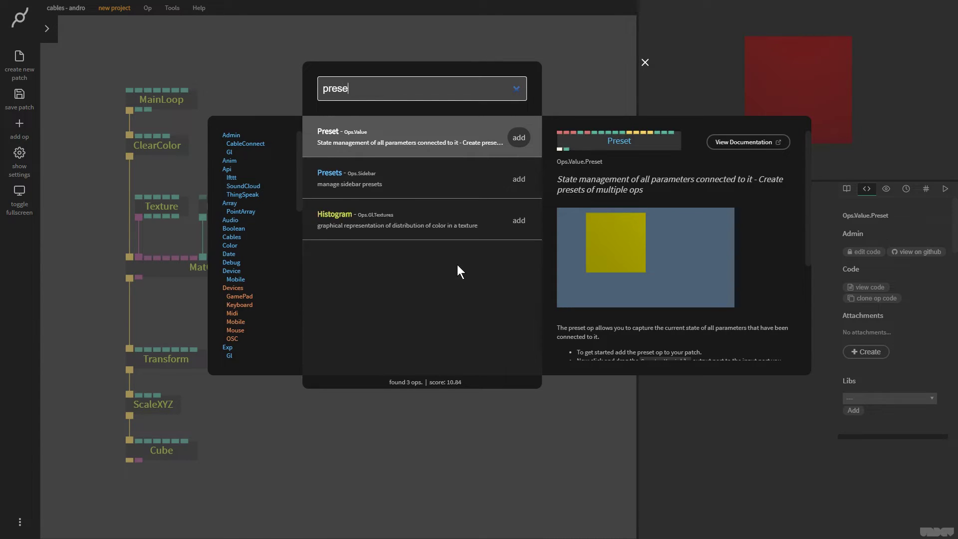
pyautogui.write('t')
pyautogui.press('Return')
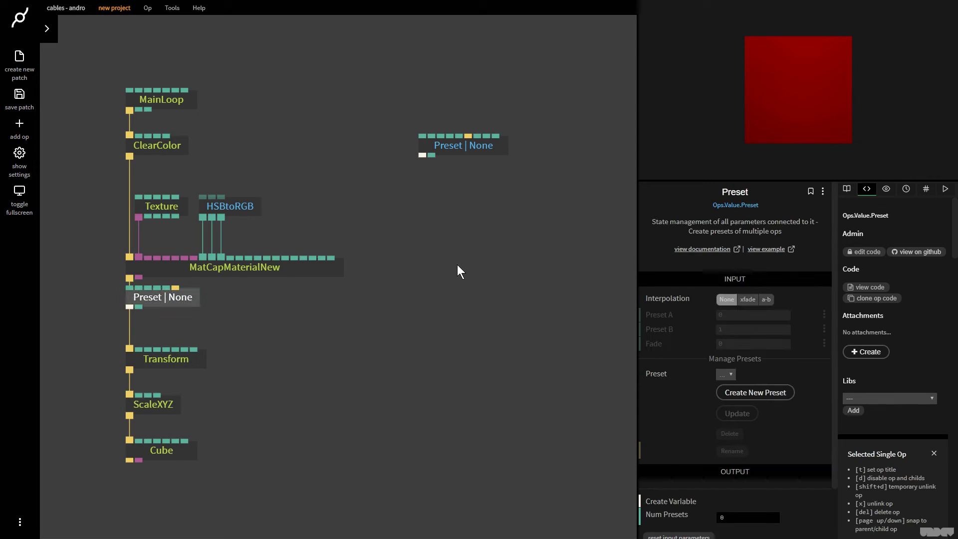
pyautogui.moveTo(174, 301); pyautogui.dragTo(483, 277)
# Step: Examine the parameters of the Transform, ScaleXYZ and Cube ops
pyautogui.click(181, 357)
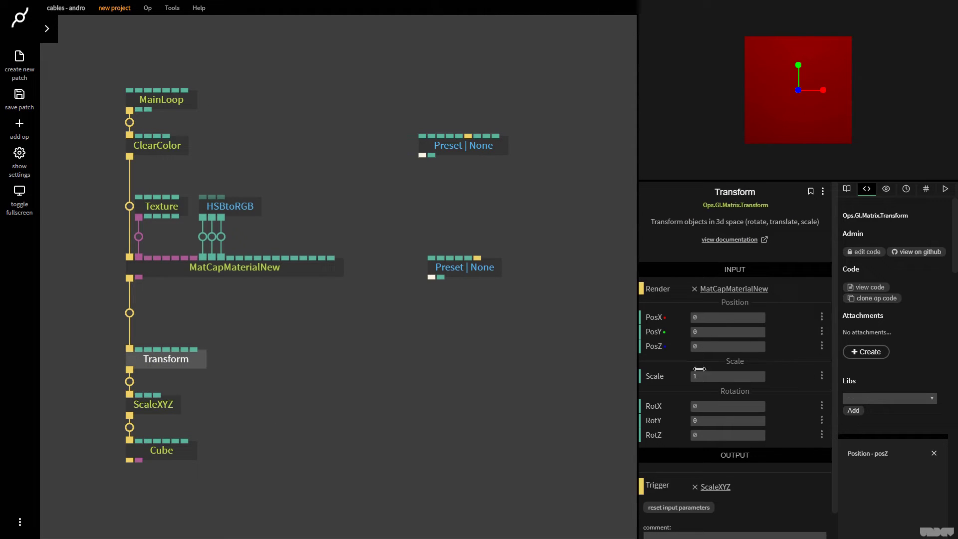
pyautogui.click(133, 400)
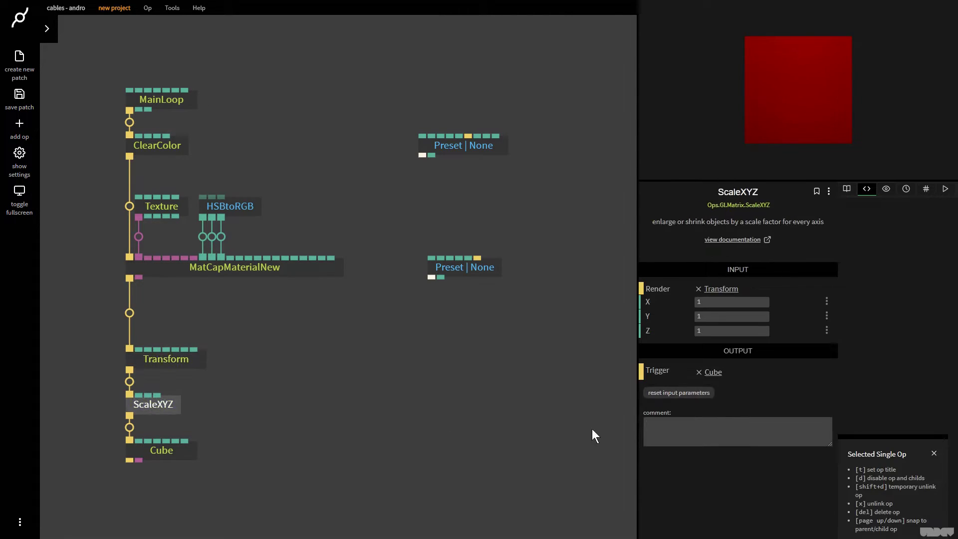
pyautogui.click(169, 450)
pyautogui.click(163, 405)
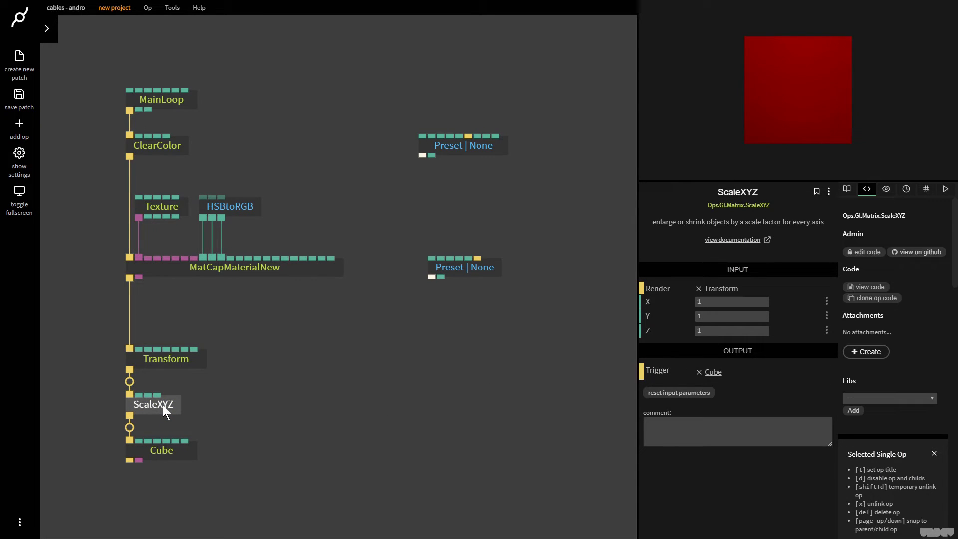
pyautogui.click(163, 449)
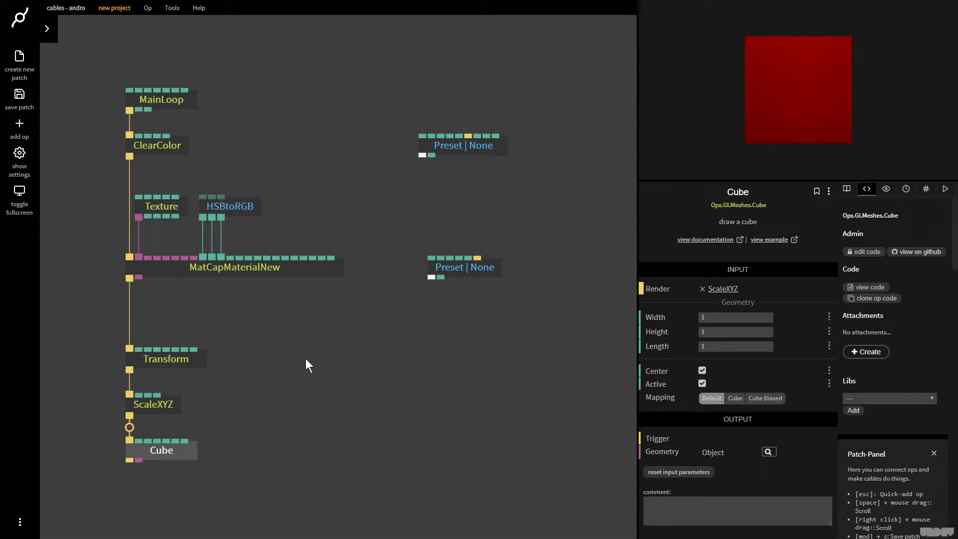
pyautogui.click(158, 405)
# Step: Place the second Preset op near Transform and connect its Create Variable output to Transform's posX, posY, posZ, rotX, rotY and rotZ inputs
pyautogui.moveTo(454, 265); pyautogui.dragTo(397, 300)
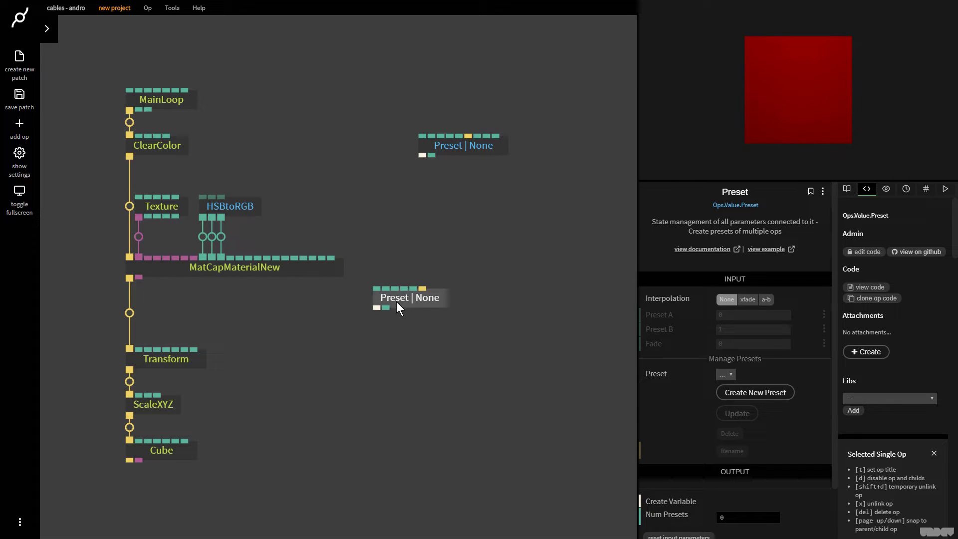
pyautogui.moveTo(379, 307); pyautogui.dragTo(172, 352)
pyautogui.click(202, 313)
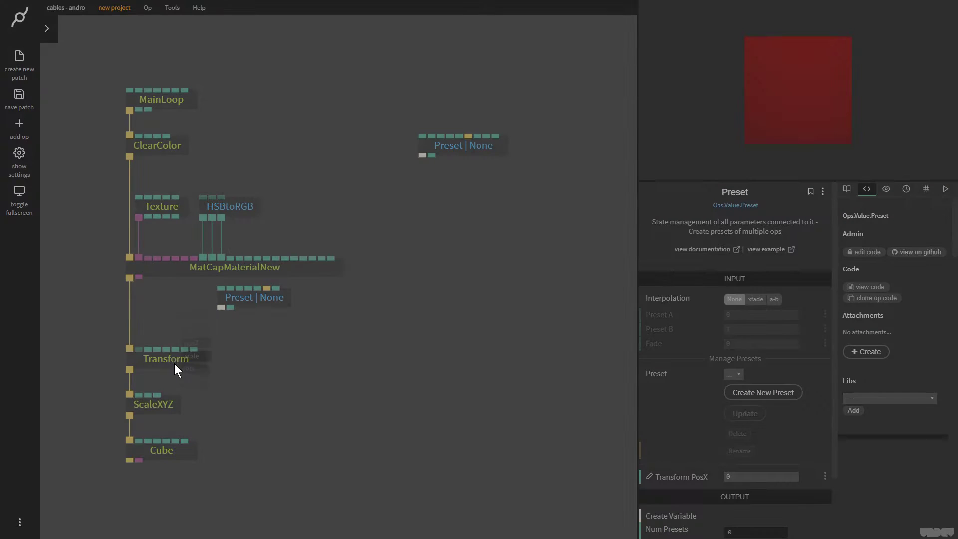
pyautogui.click(227, 310)
pyautogui.moveTo(226, 311); pyautogui.dragTo(181, 355)
pyautogui.click(202, 320)
pyautogui.moveTo(218, 307); pyautogui.dragTo(172, 361)
pyautogui.click(195, 380)
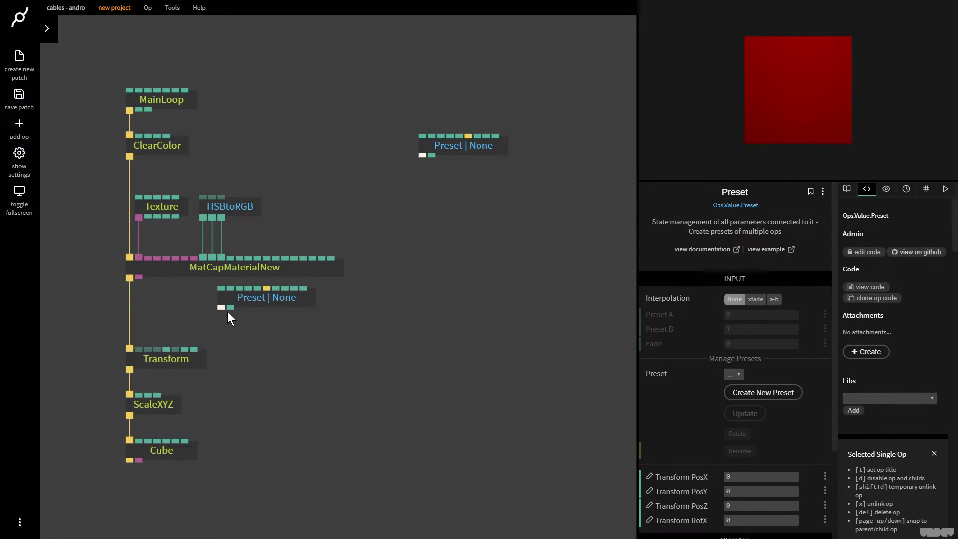
pyautogui.moveTo(219, 308); pyautogui.dragTo(174, 356)
pyautogui.click(205, 374)
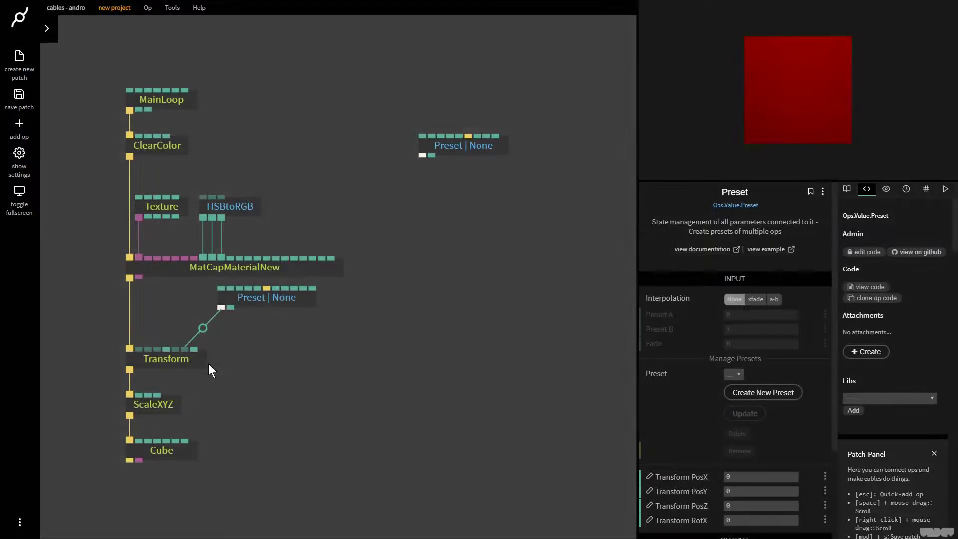
pyautogui.moveTo(219, 308); pyautogui.dragTo(182, 357)
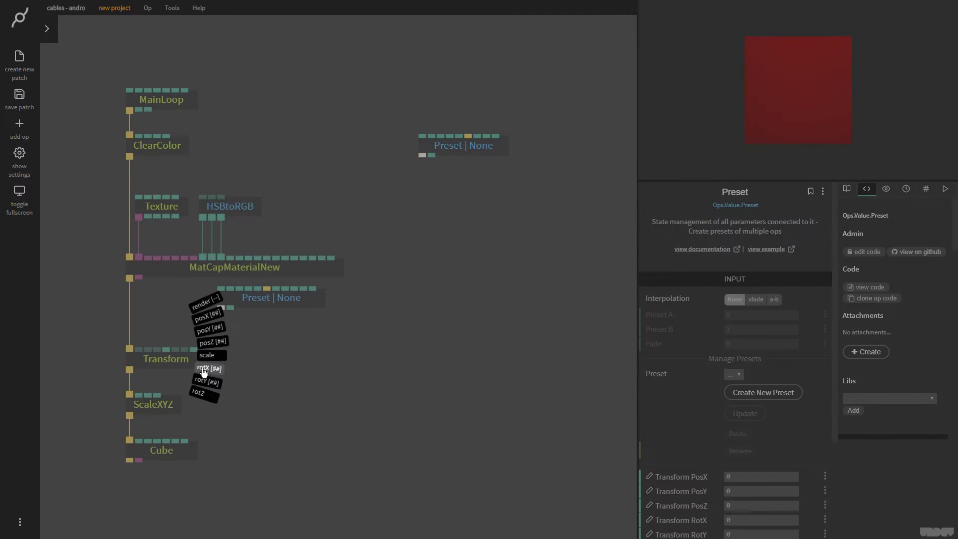
pyautogui.click(204, 393)
# Step: Connect the second Preset op's Create Variable output to ScaleXYZ's x, y and z inputs, and move the op back below the first Preset
pyautogui.moveTo(220, 307); pyautogui.dragTo(179, 412)
pyautogui.click(195, 397)
pyautogui.moveTo(220, 307); pyautogui.dragTo(175, 406)
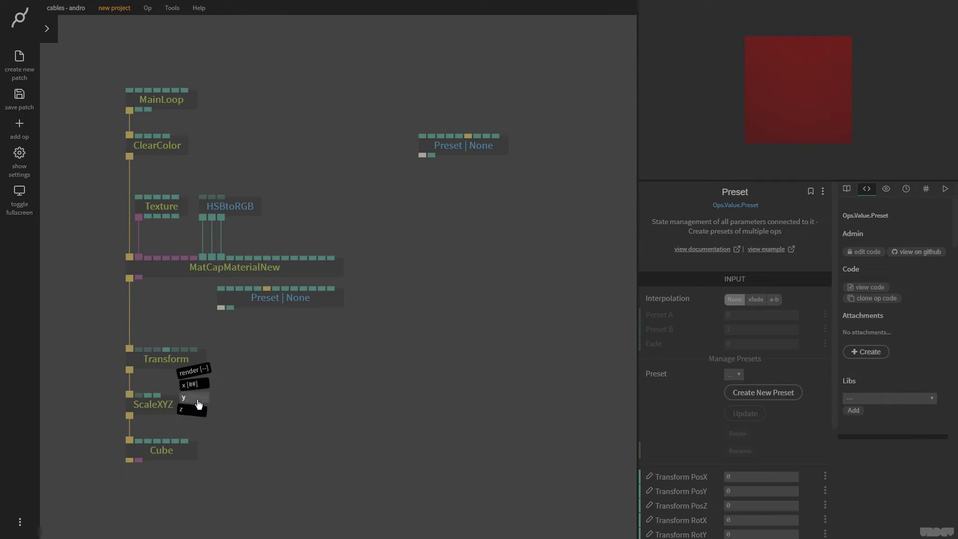
pyautogui.click(197, 398)
pyautogui.moveTo(221, 309); pyautogui.dragTo(168, 408)
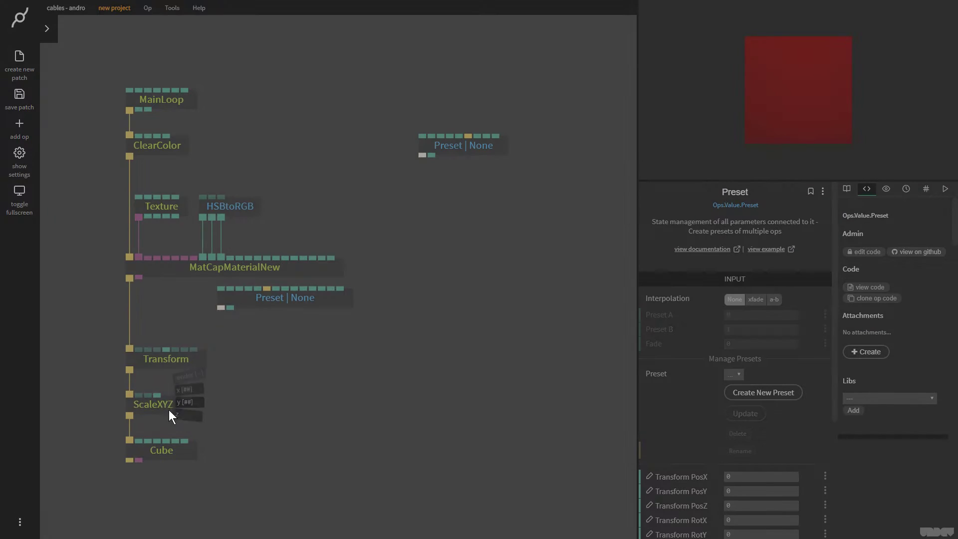
pyautogui.click(185, 415)
pyautogui.moveTo(264, 298); pyautogui.dragTo(447, 268)
# Step: Review the Transform and ScaleXYZ parameters registered in the second Preset op, comparing them with the two connected ops
pyautogui.scroll(-3, 739, 325)
pyautogui.scroll(-3, 803, 372)
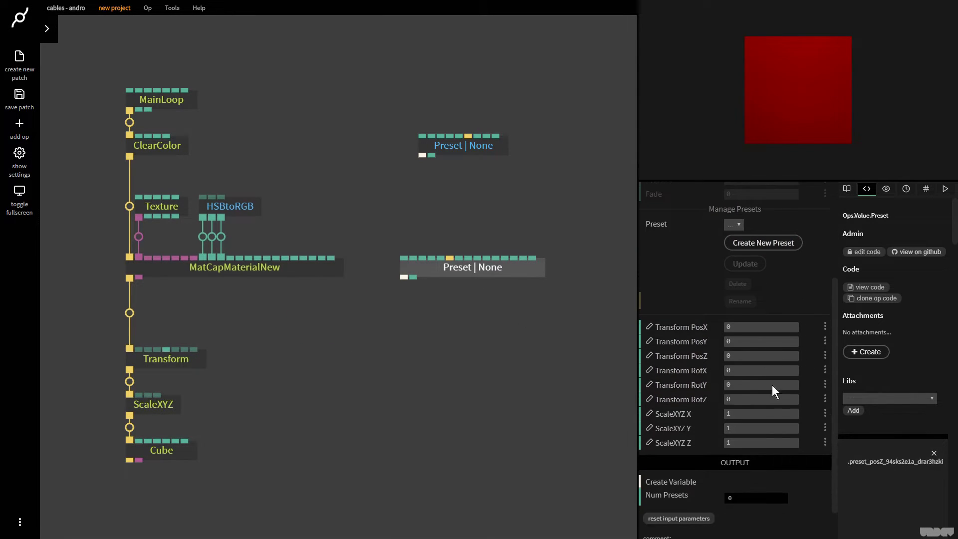
pyautogui.moveTo(246, 425); pyautogui.dragTo(129, 336)
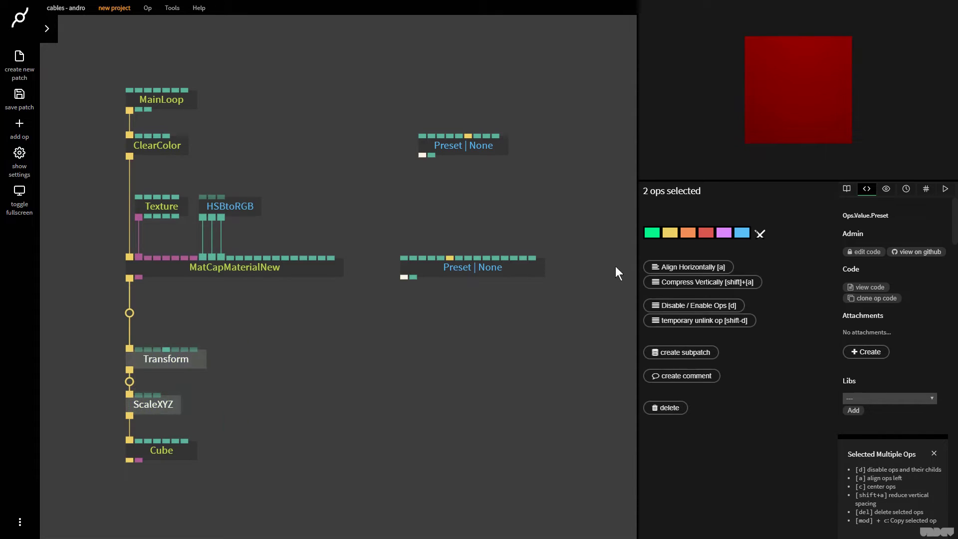
pyautogui.click(537, 272)
pyautogui.click(749, 395)
pyautogui.scroll(-2, 756, 410)
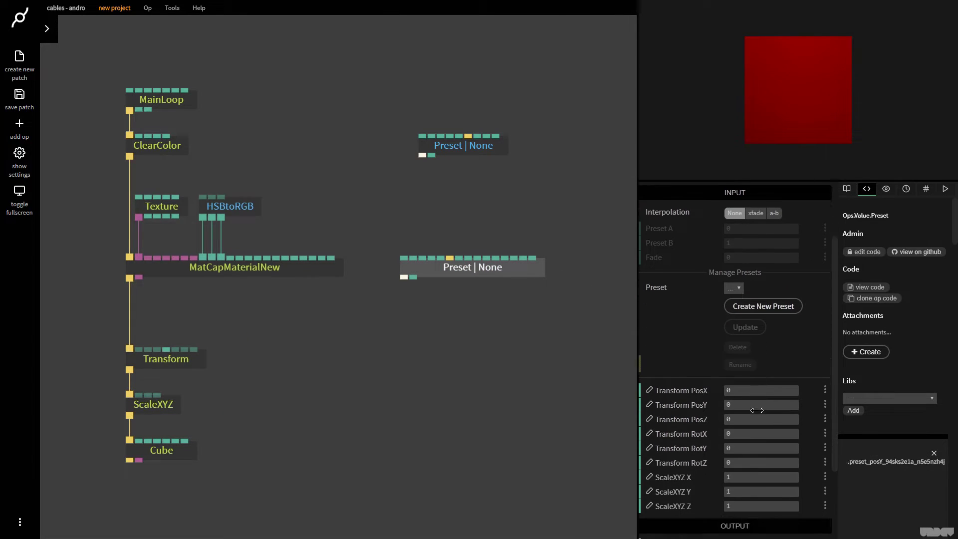
pyautogui.scroll(1, 754, 405)
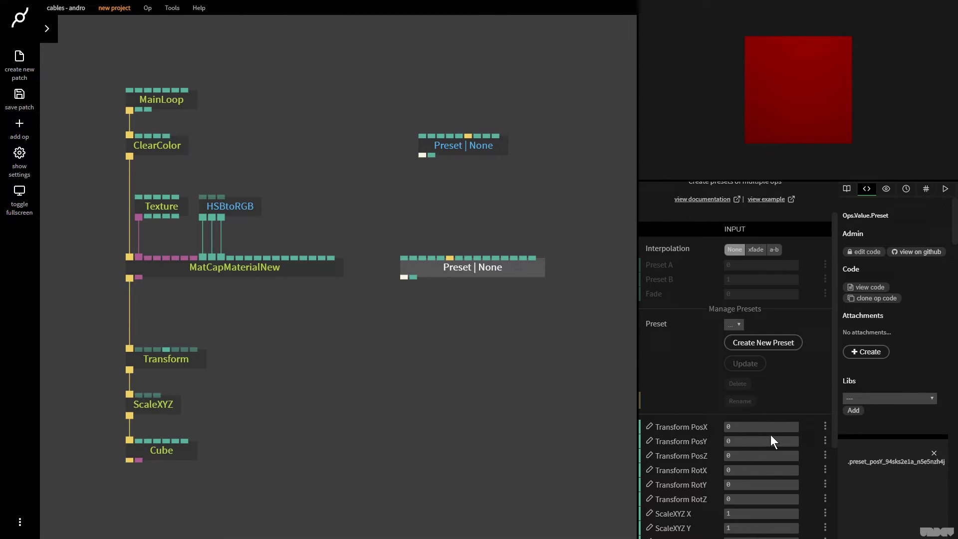
# Step: In the second Preset op, set Transform PosX to about -0.57, PosY to about 0.31, RotX to 45 and ScaleXYZ X to 0.2
pyautogui.moveTo(775, 430); pyautogui.dragTo(766, 429)
pyautogui.scroll(-2, 781, 342)
pyautogui.moveTo(777, 328)
pyautogui.mouseDown()
pyautogui.moveTo(756, 328)
pyautogui.moveTo(780, 343)
pyautogui.mouseUp()
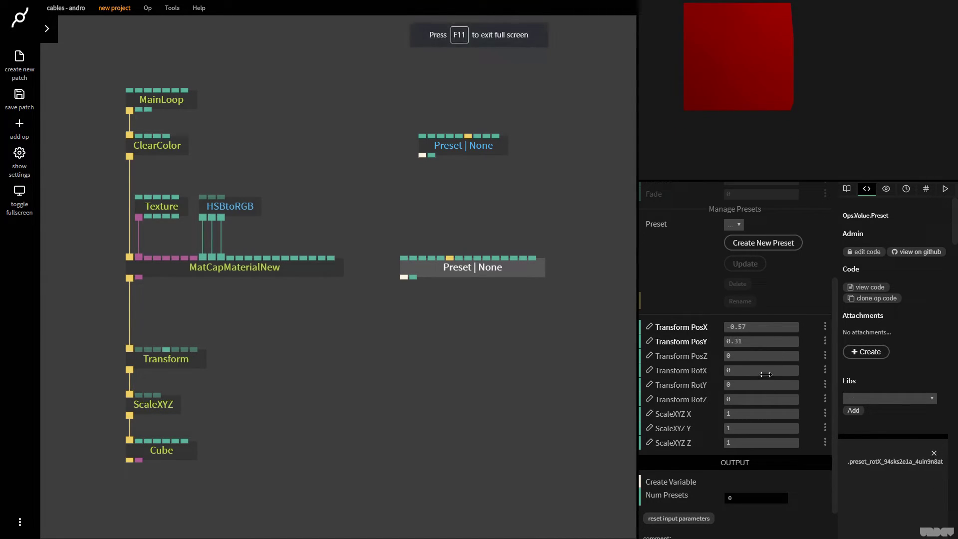
pyautogui.click(739, 369)
pyautogui.write('45')
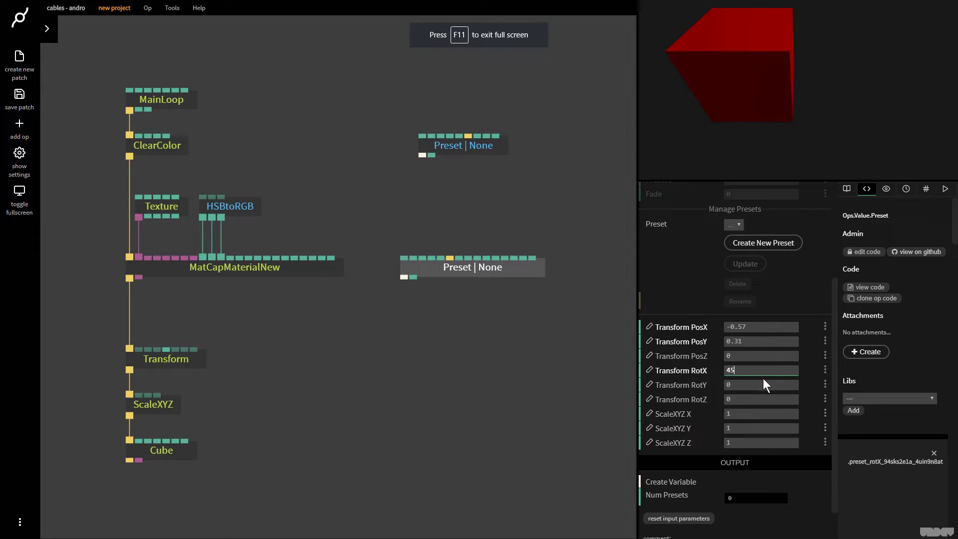
pyautogui.moveTo(754, 413); pyautogui.dragTo(721, 414)
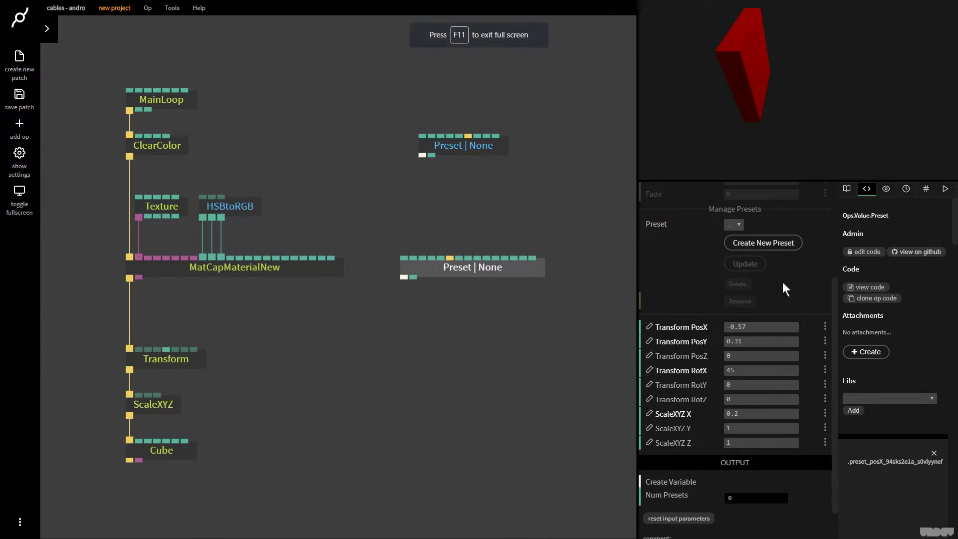
# Step: Store the current transform and scale values as a new preset named 01
pyautogui.click(779, 249)
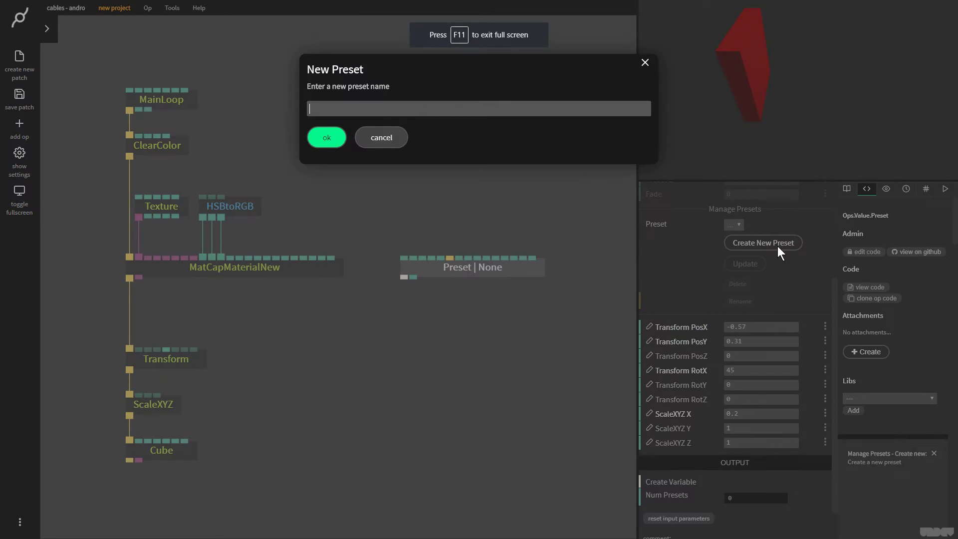
pyautogui.write('01')
pyautogui.press('Return')
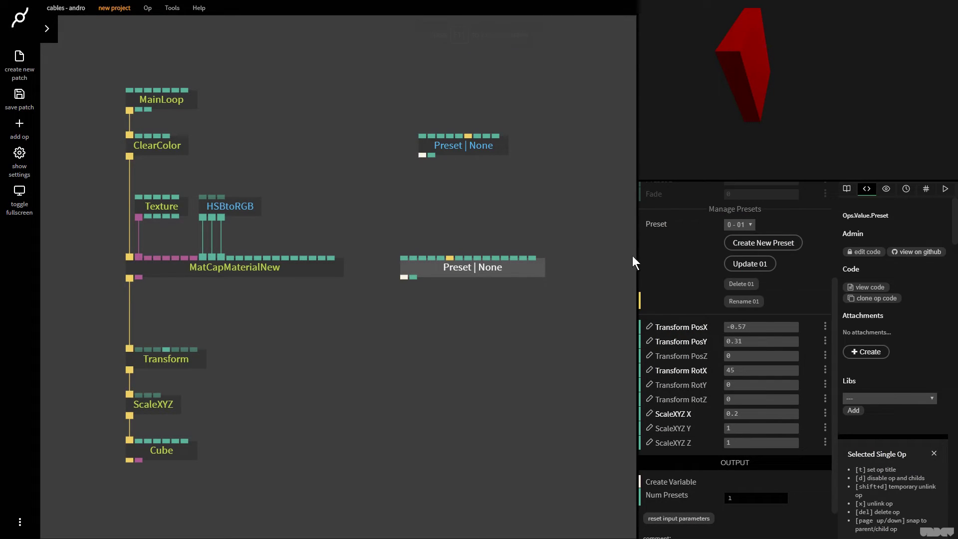
# Step: Set Transform PosZ to -2, RotX to 0, RotY to 45 and RotZ to 90, and set ScaleXYZ Y to 2
pyautogui.click(752, 354)
pyautogui.write('-2')
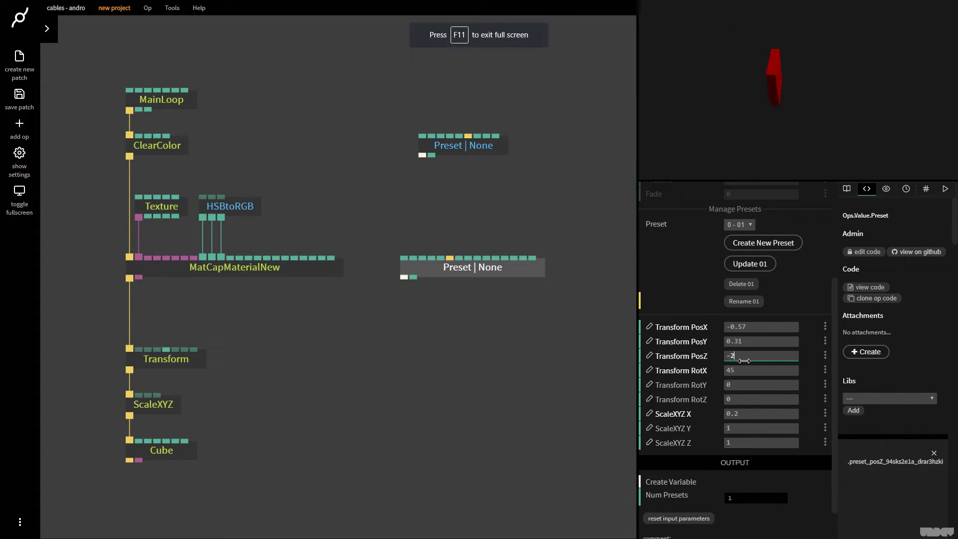
pyautogui.press('Tab')
pyautogui.write('0')
pyautogui.press('Tab')
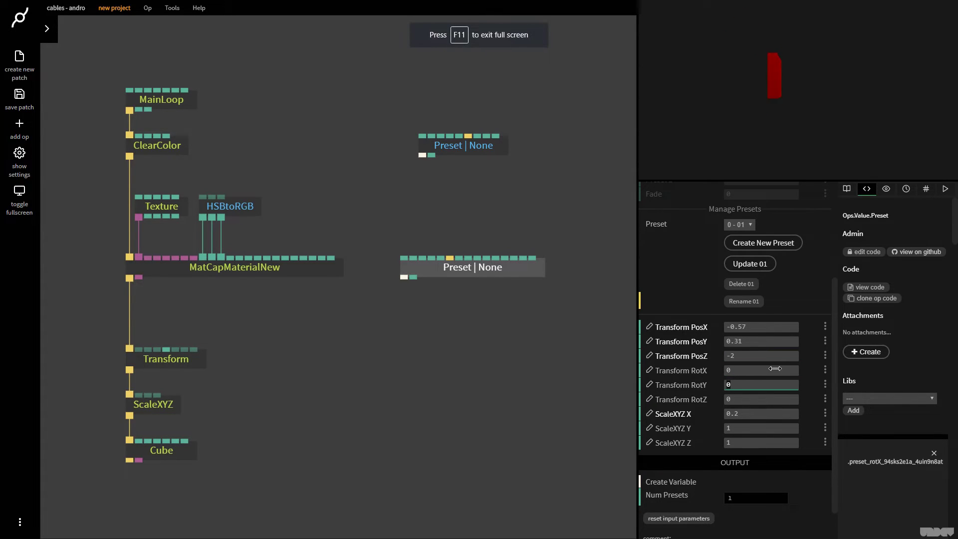
pyautogui.write('45')
pyautogui.press('Tab')
pyautogui.write('90')
pyautogui.click(750, 428)
pyautogui.write('2')
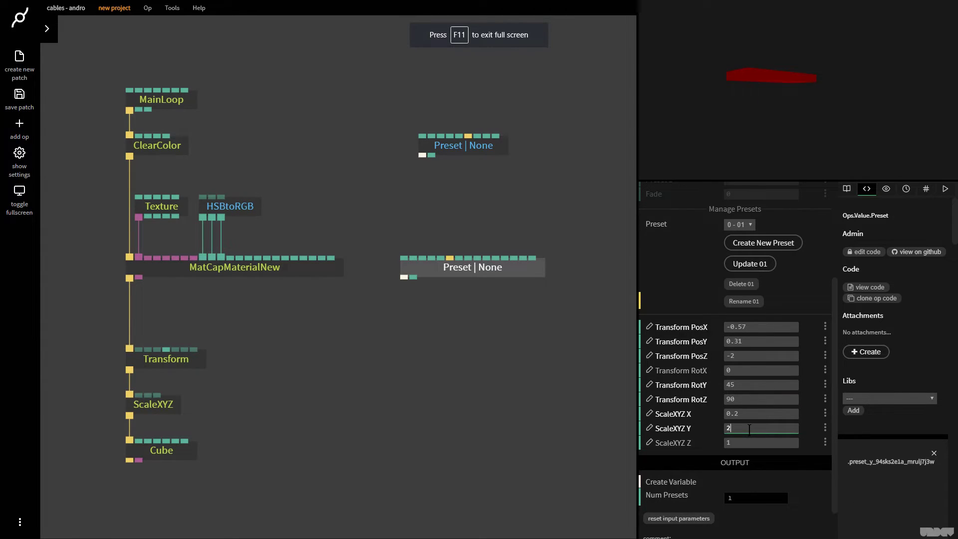
# Step: Store the changed transform and scale values as a new preset named 02
pyautogui.click(774, 244)
pyautogui.write('02')
pyautogui.press('Return')
# Step: In the second Preset op, set Transform PosX to about 1.85 and RotY and RotZ to 0
pyautogui.moveTo(759, 327); pyautogui.dragTo(879, 326)
pyautogui.click(745, 385)
pyautogui.write('0')
pyautogui.press('Tab')
pyautogui.write('0')
# Step: Set ScaleXYZ X to about 3.17, Y to about 0.42 and Z to about 0.4, and store the values as new preset 03
pyautogui.press('Tab')
pyautogui.write('1')
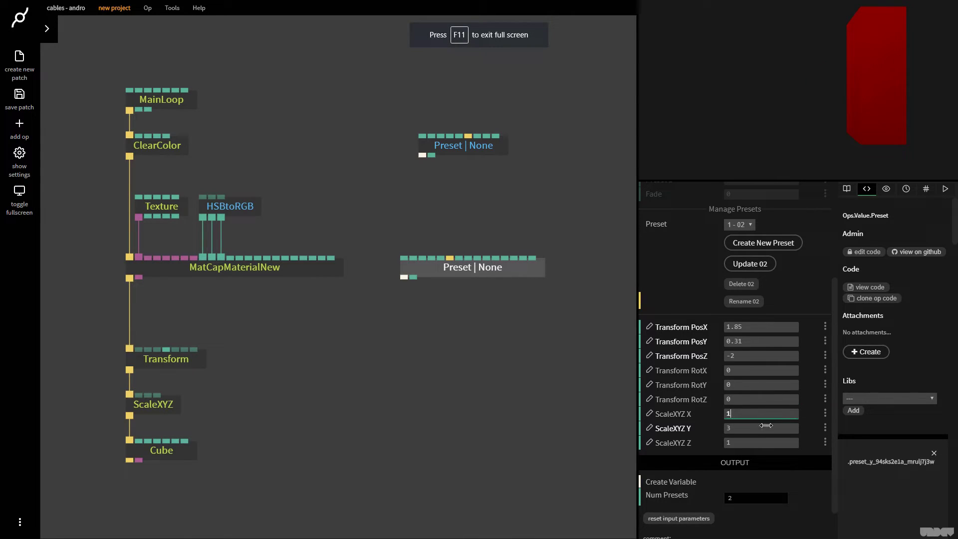
pyautogui.press('Tab')
pyautogui.write('1')
pyautogui.press('Tab')
pyautogui.write('0.54')
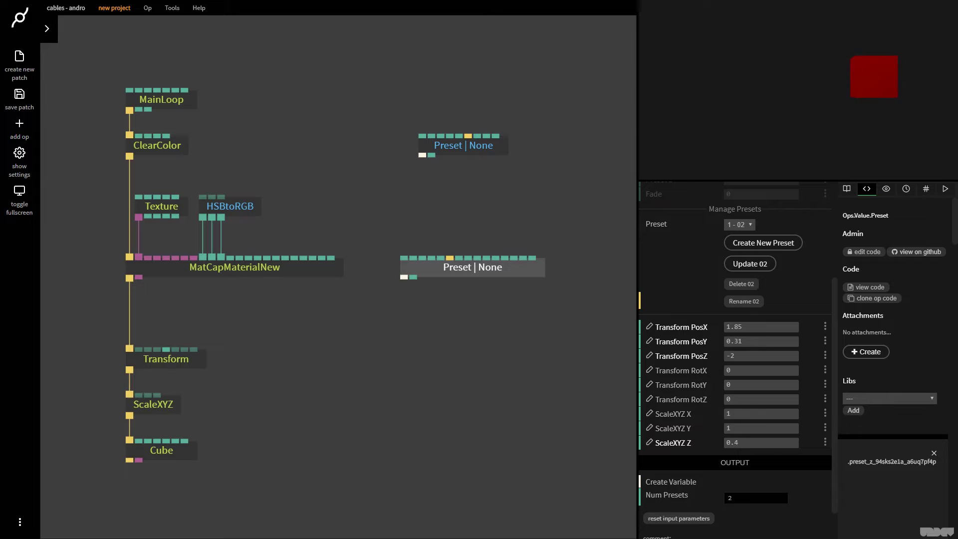
pyautogui.moveTo(777, 415)
pyautogui.mouseDown()
pyautogui.moveTo(886, 416)
pyautogui.moveTo(771, 431)
pyautogui.moveTo(774, 421)
pyautogui.mouseUp()
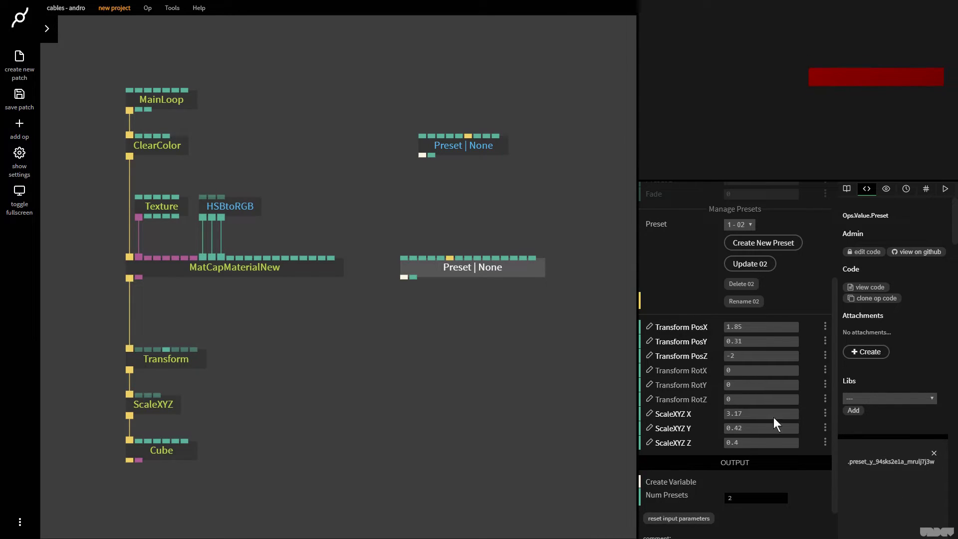
pyautogui.click(743, 243)
pyautogui.press('Return')
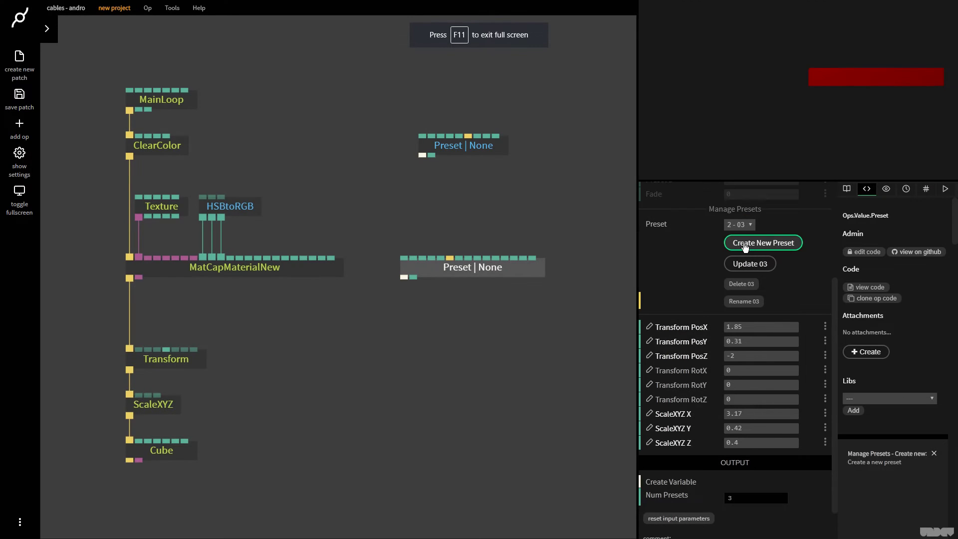
# Step: Set Transform PosX and PosZ to 0, RotX to 180, and both RotY and RotZ to 90
pyautogui.click(768, 355)
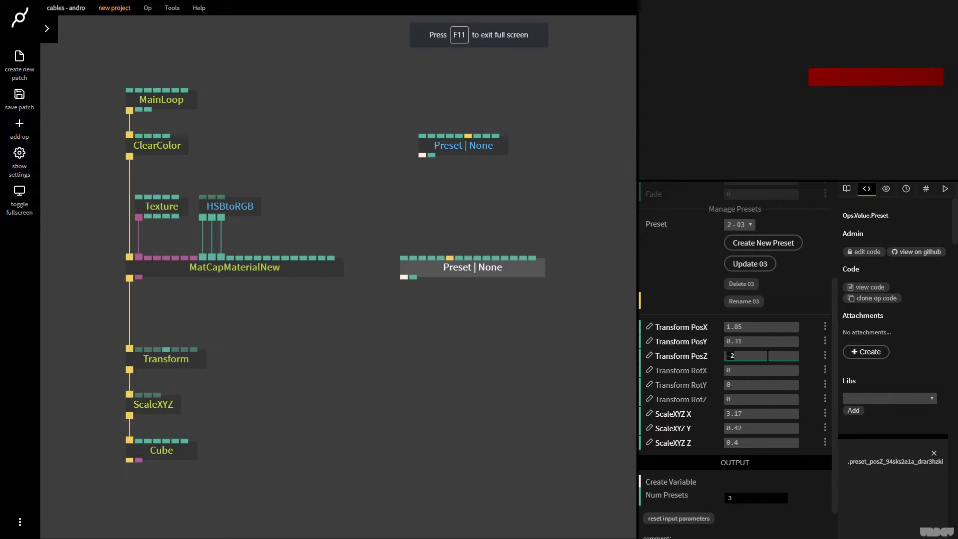
pyautogui.write('0')
pyautogui.click(777, 327)
pyautogui.write('0')
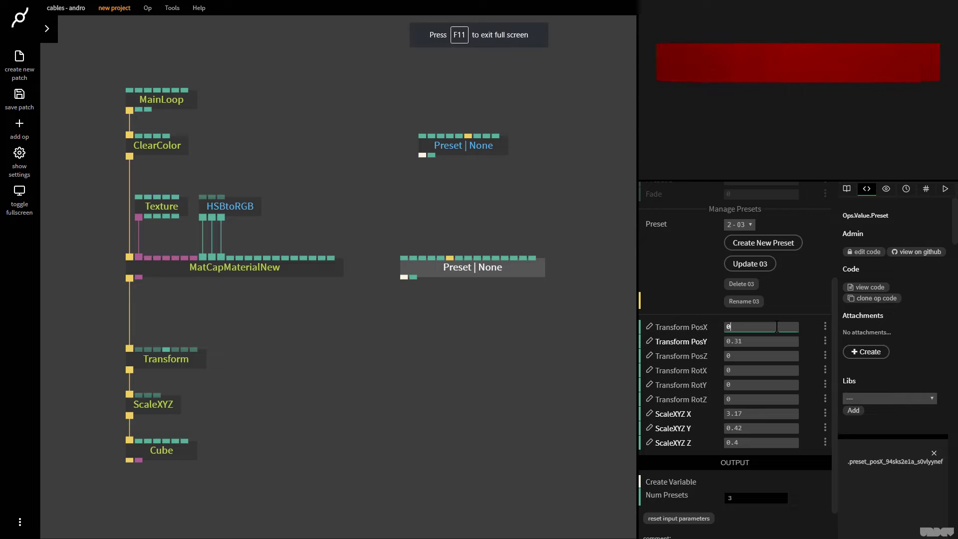
pyautogui.click(759, 371)
pyautogui.write('180')
pyautogui.press('Tab')
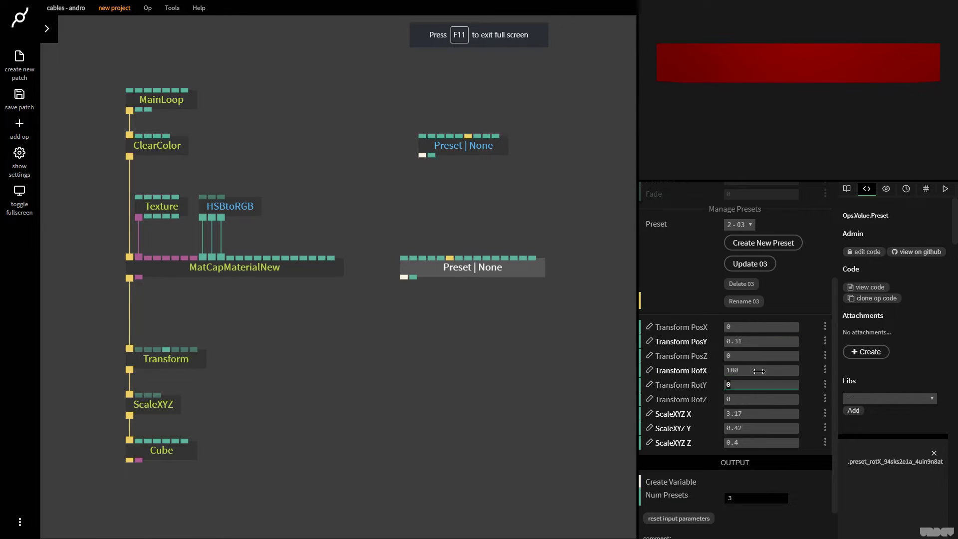
pyautogui.write('90')
pyautogui.click(744, 399)
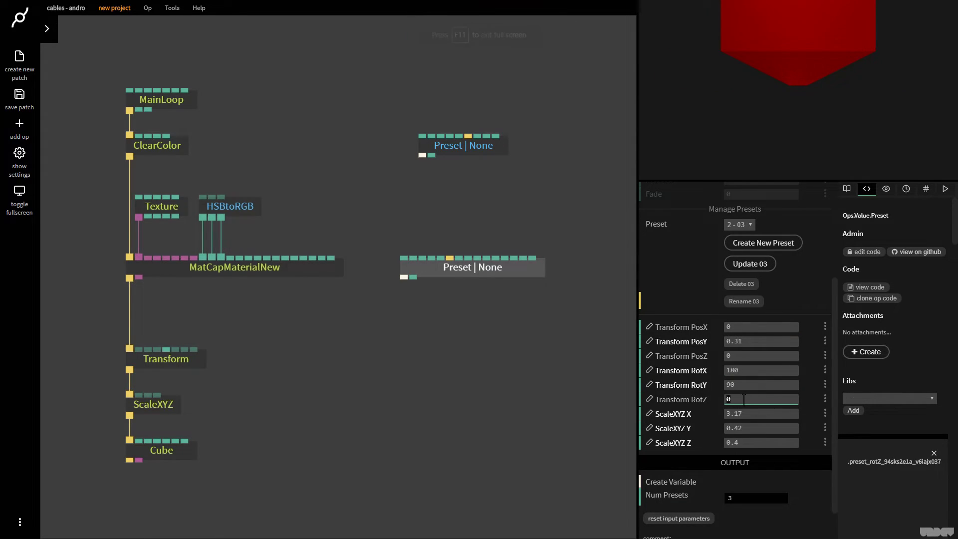
pyautogui.write('90')
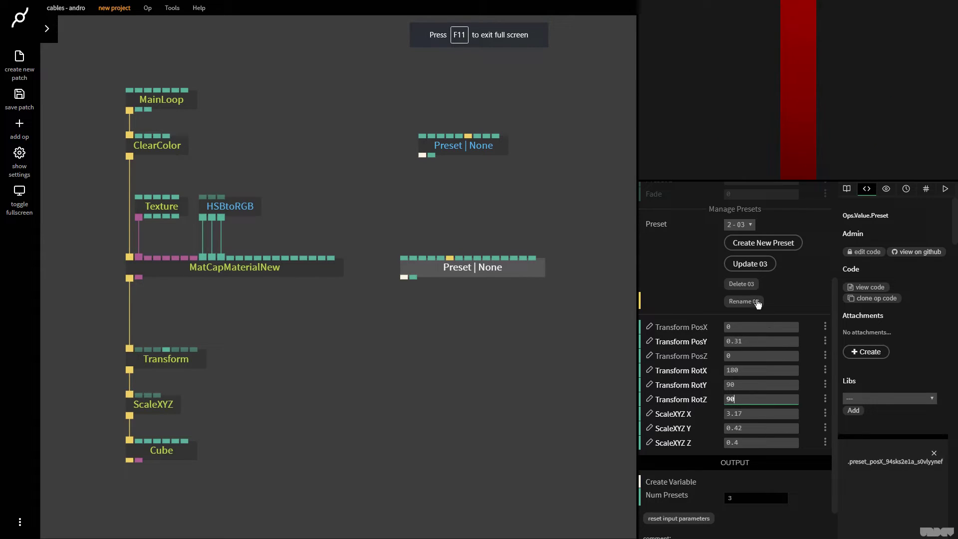
# Step: Store the rotated transform and scale values as a new preset named 04
pyautogui.click(756, 250)
pyautogui.write('04')
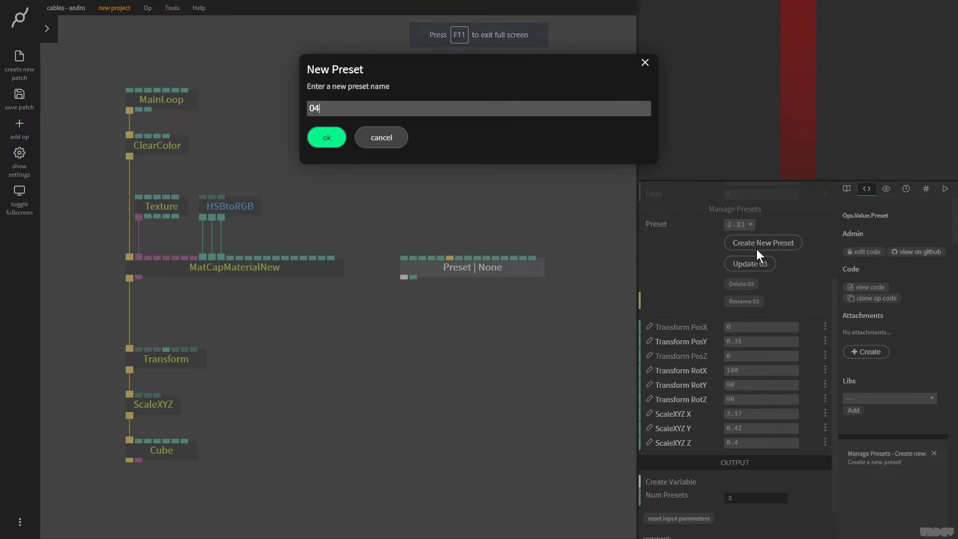
pyautogui.press('Return')
# Step: Set Transform PosY, RotX, RotY and RotZ to 0 in the second Preset op
pyautogui.click(766, 331)
pyautogui.press('Tab')
pyautogui.write('0')
pyautogui.press('Tab')
pyautogui.press('Tab')
pyautogui.write('0')
pyautogui.press('Tab')
pyautogui.write('0')
pyautogui.press('Tab')
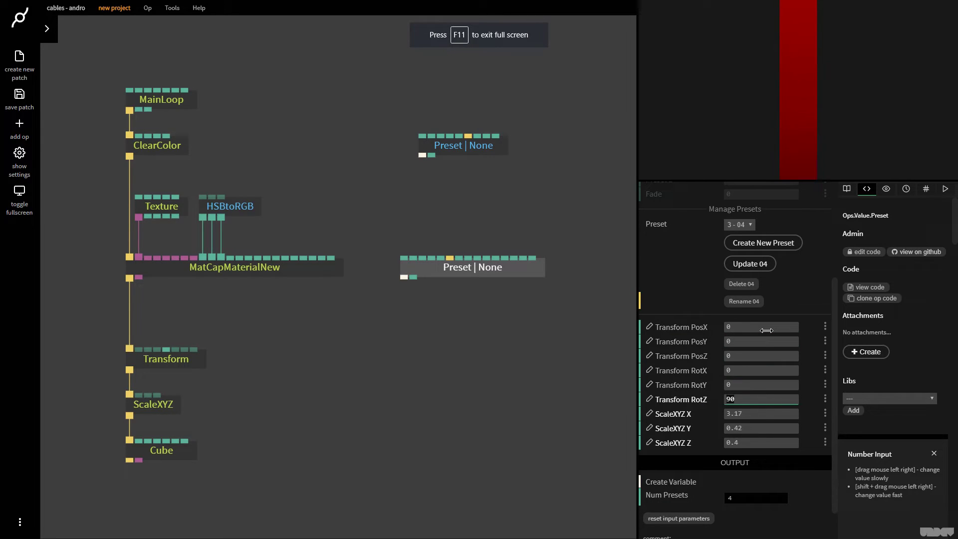
pyautogui.write('0')
# Step: Set ScaleXYZ X, Y and Z to 1 in the second Preset op
pyautogui.press('Tab')
pyautogui.write('1')
pyautogui.press('Tab')
pyautogui.write('1')
pyautogui.press('Tab')
pyautogui.write('1')
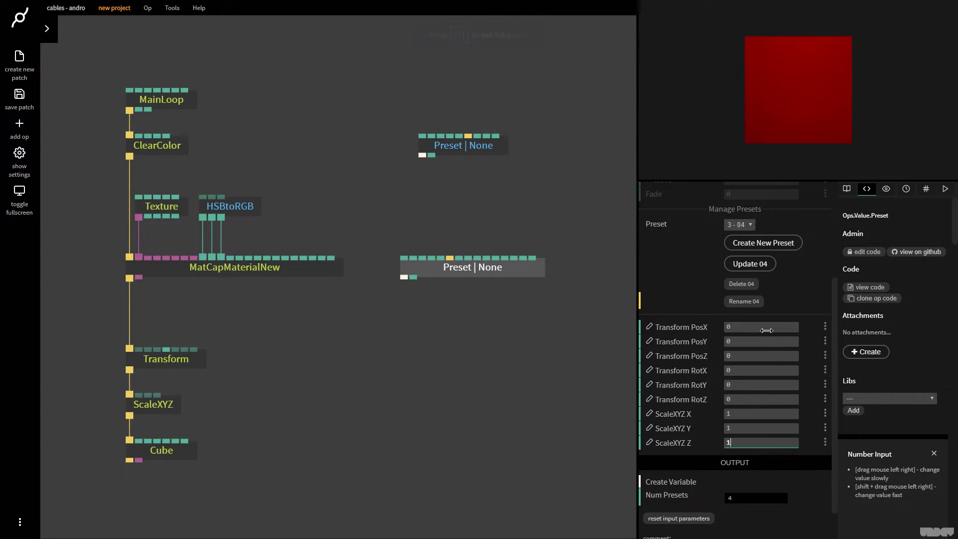
# Step: Store the neutral transform and scale values as a new preset named 05
pyautogui.click(771, 242)
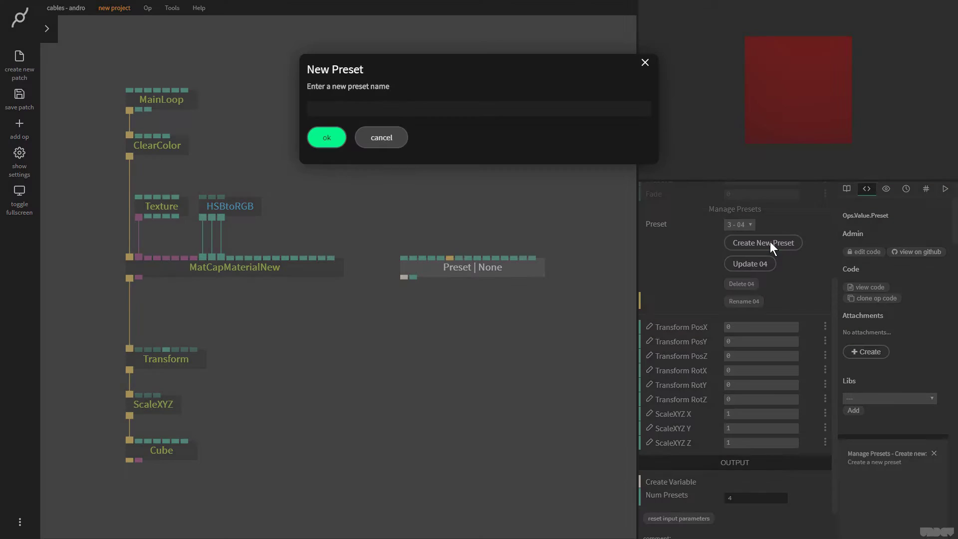
pyautogui.write('05')
pyautogui.press('Return')
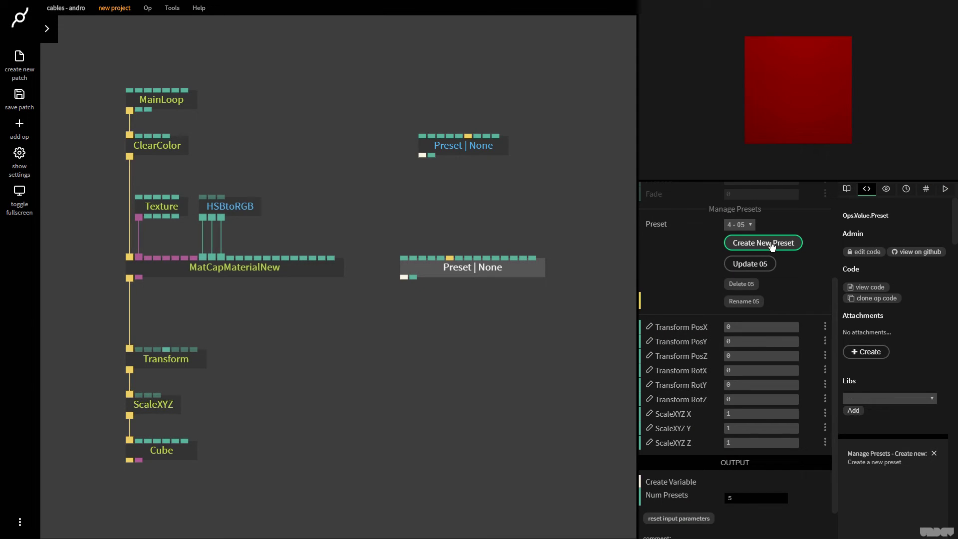
# Step: Recall the stored transform presets in turn, from 01 through 02 and 03 to 05, to compare the cube's shapes
pyautogui.click(739, 225)
pyautogui.click(744, 234)
pyautogui.click(742, 228)
pyautogui.click(750, 243)
pyautogui.click(745, 225)
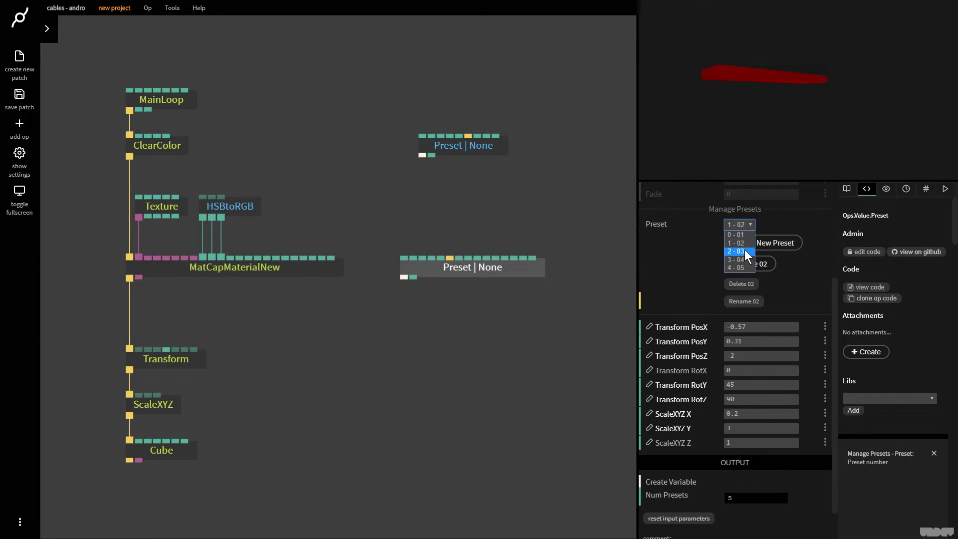
pyautogui.click(745, 249)
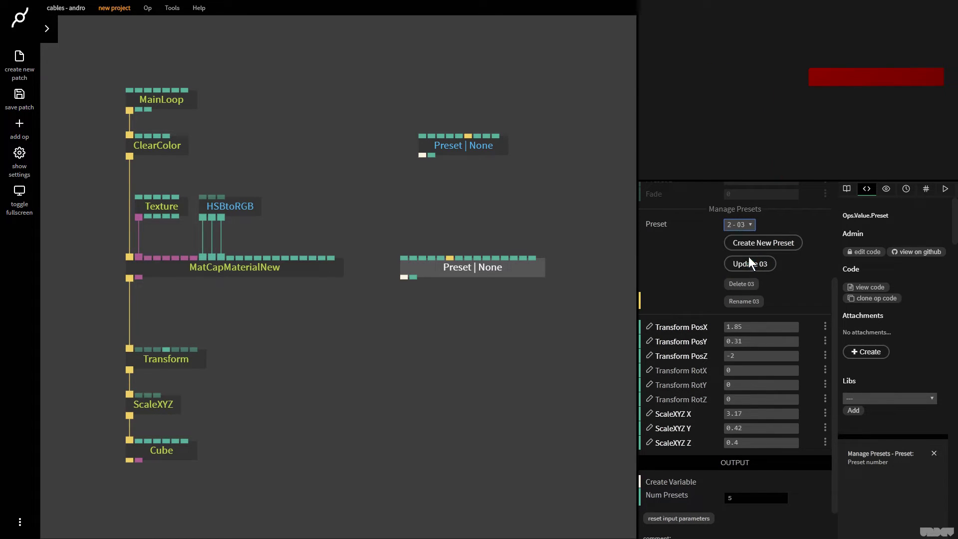
pyautogui.click(749, 258)
pyautogui.click(739, 225)
pyautogui.click(738, 267)
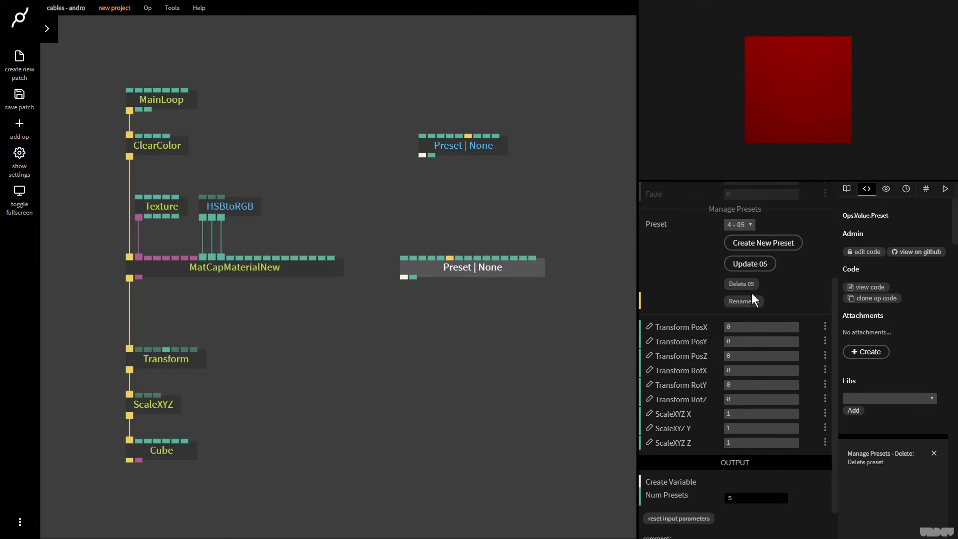
# Step: Recall preset 01, set its Transform PosX and PosY to 0, and update the stored preset
pyautogui.scroll(2, 804, 350)
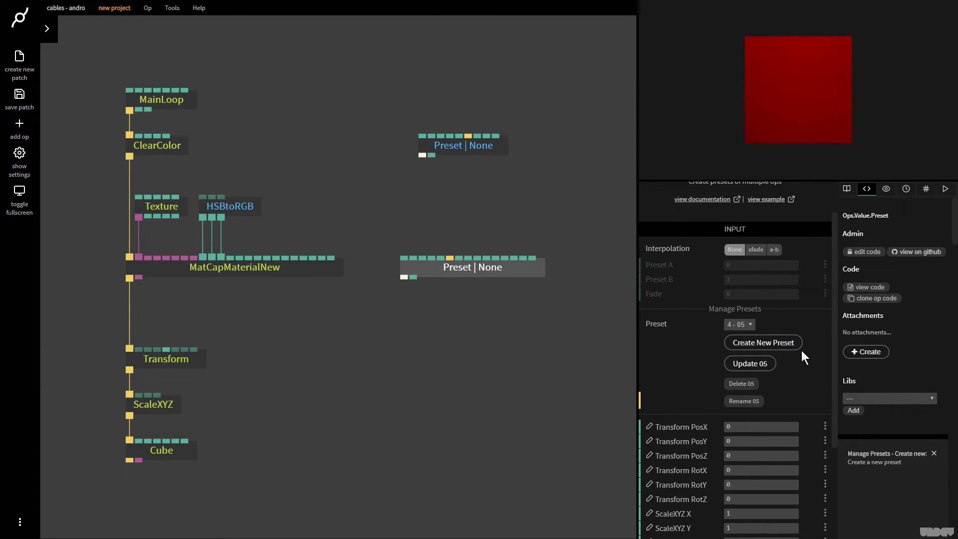
pyautogui.click(738, 325)
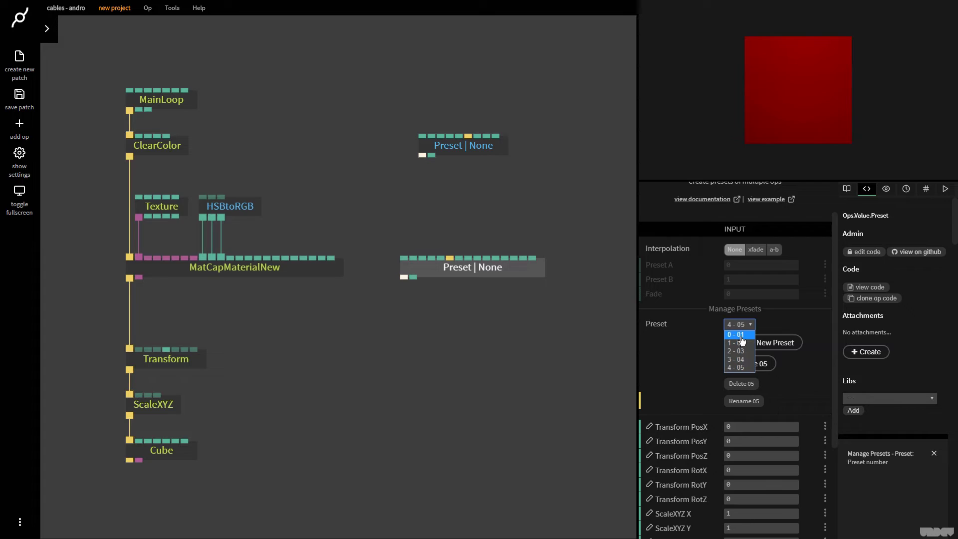
pyautogui.click(741, 336)
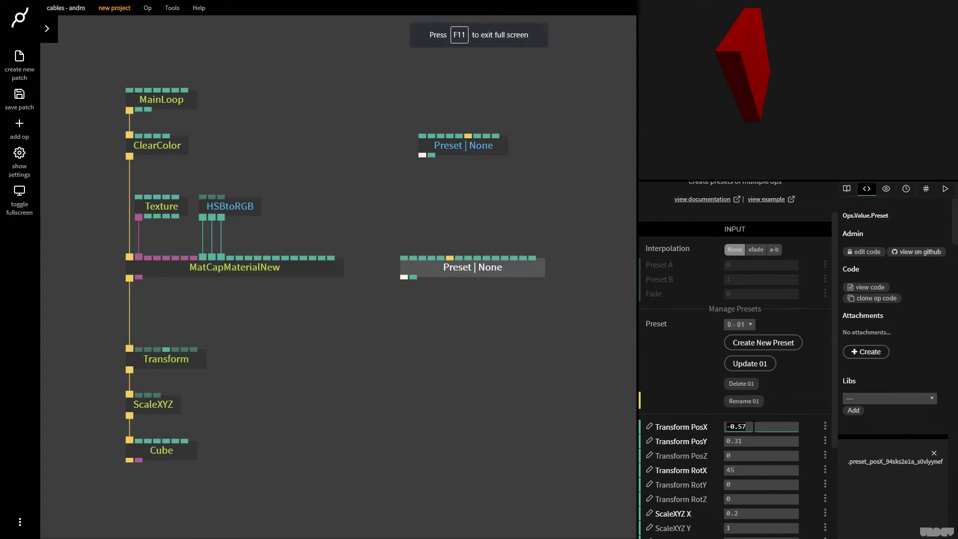
pyautogui.write('0')
pyautogui.press('Tab')
pyautogui.write('0')
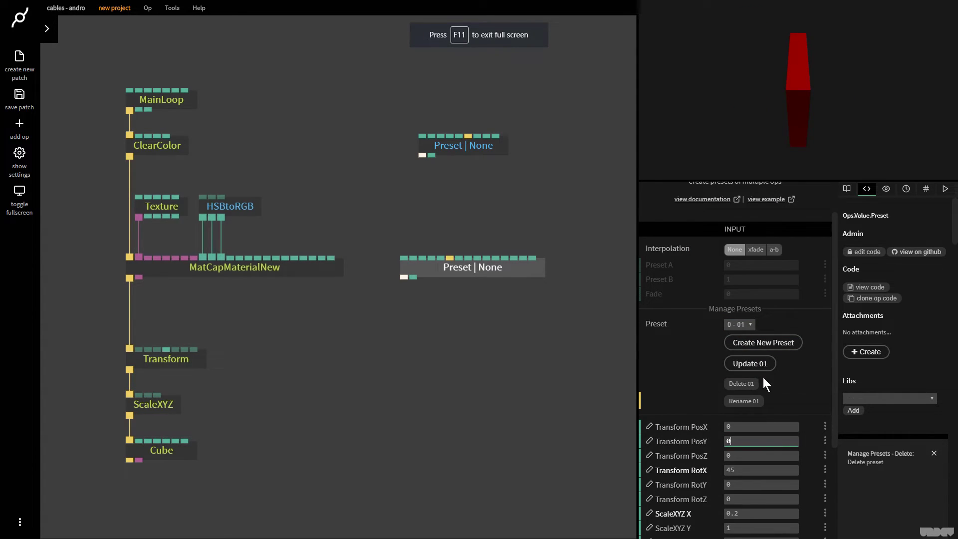
pyautogui.click(741, 363)
# Step: Reselect preset 01 of the second Preset op to check its updated values
pyautogui.click(741, 324)
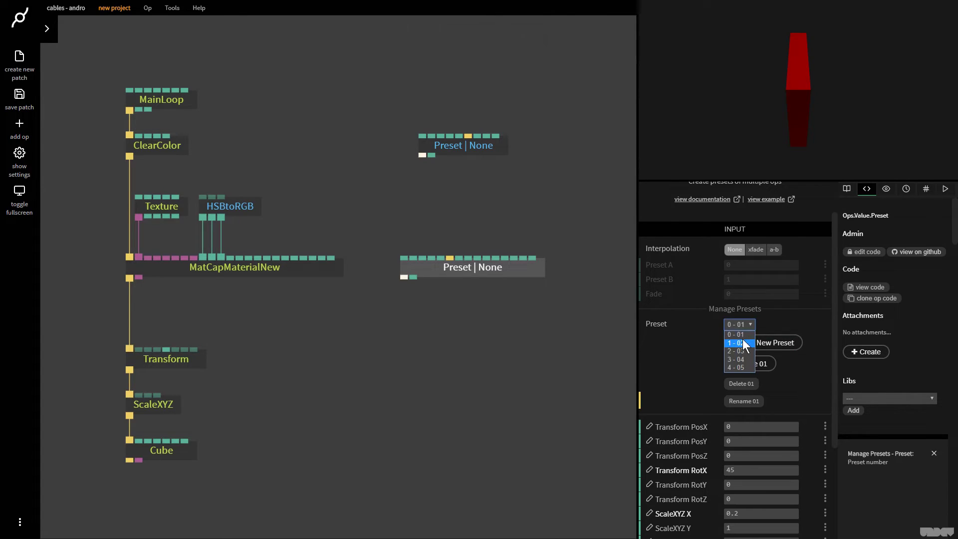
pyautogui.click(742, 330)
pyautogui.click(741, 324)
pyautogui.click(742, 336)
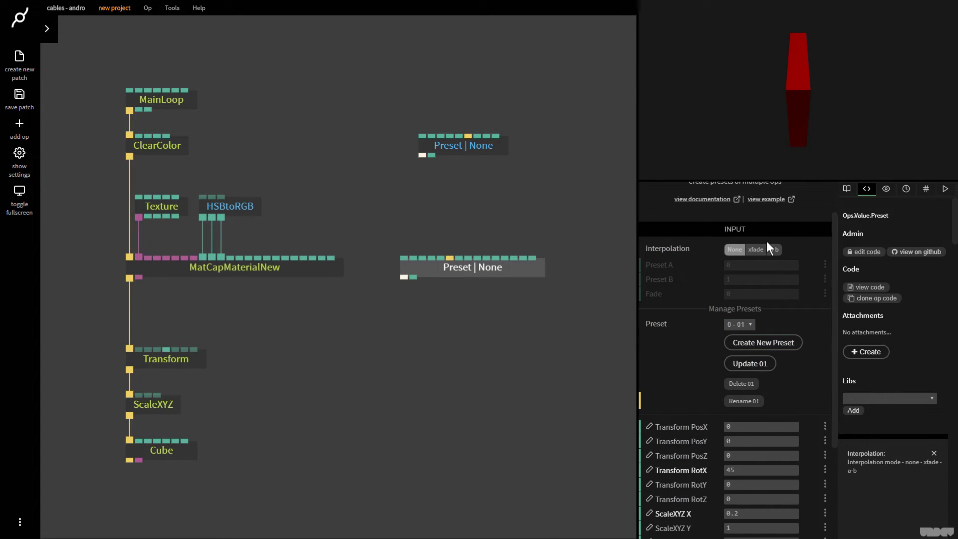
# Step: Set the interpolation mode to a-b, blend Preset A to about 0.29, and reset Preset A to 0
pyautogui.click(775, 252)
pyautogui.moveTo(760, 266)
pyautogui.mouseDown()
pyautogui.moveTo(956, 266)
pyautogui.moveTo(760, 266)
pyautogui.mouseUp()
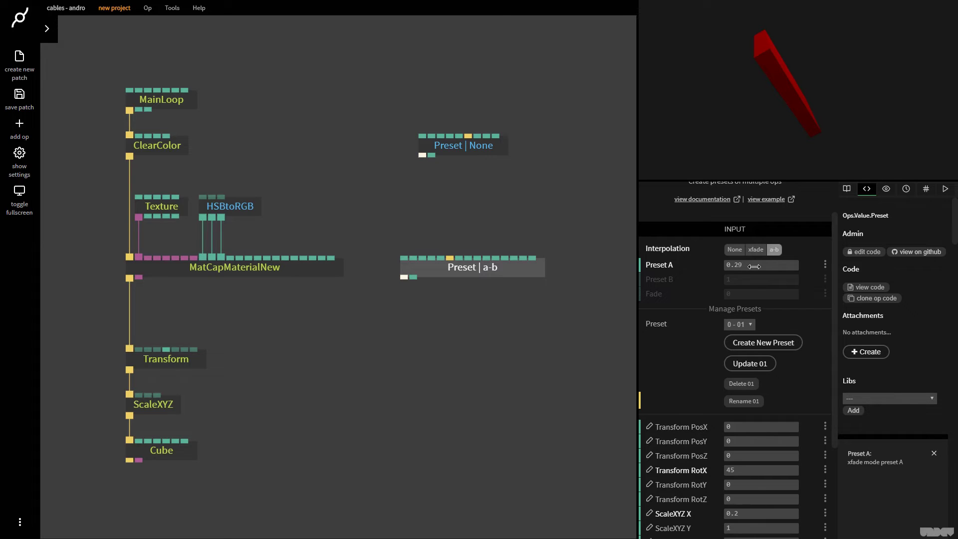
pyautogui.scroll(-1, 696, 428)
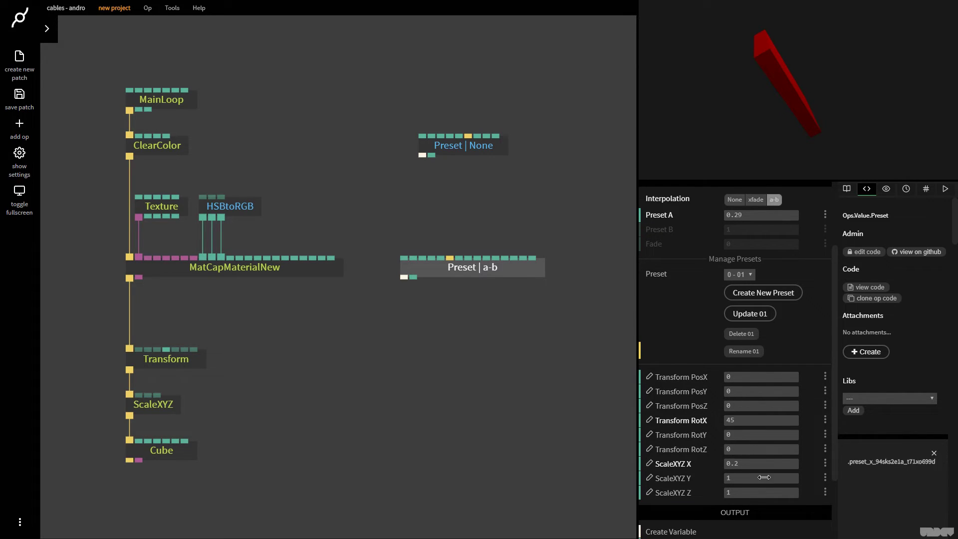
pyautogui.scroll(1, 765, 478)
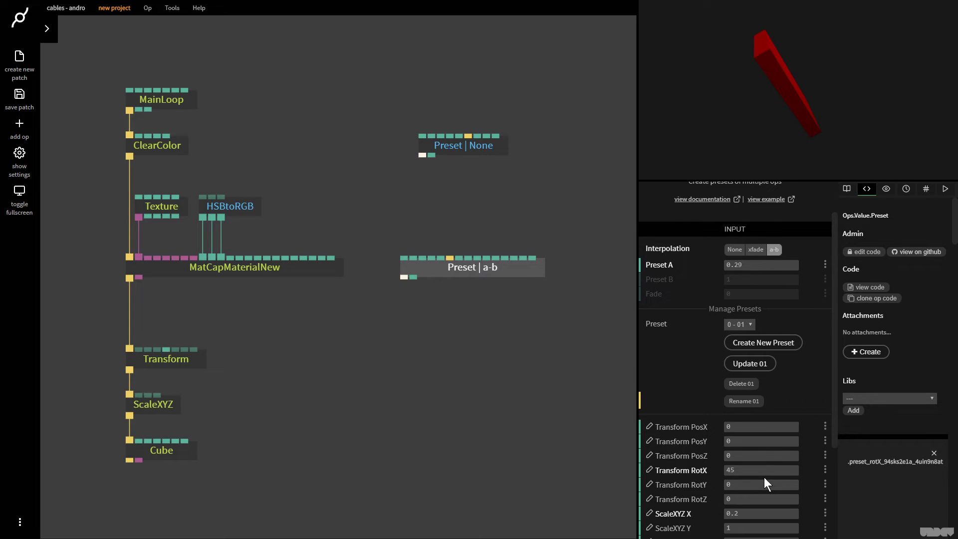
pyautogui.click(766, 264)
pyautogui.press('F11')
pyautogui.write('0')
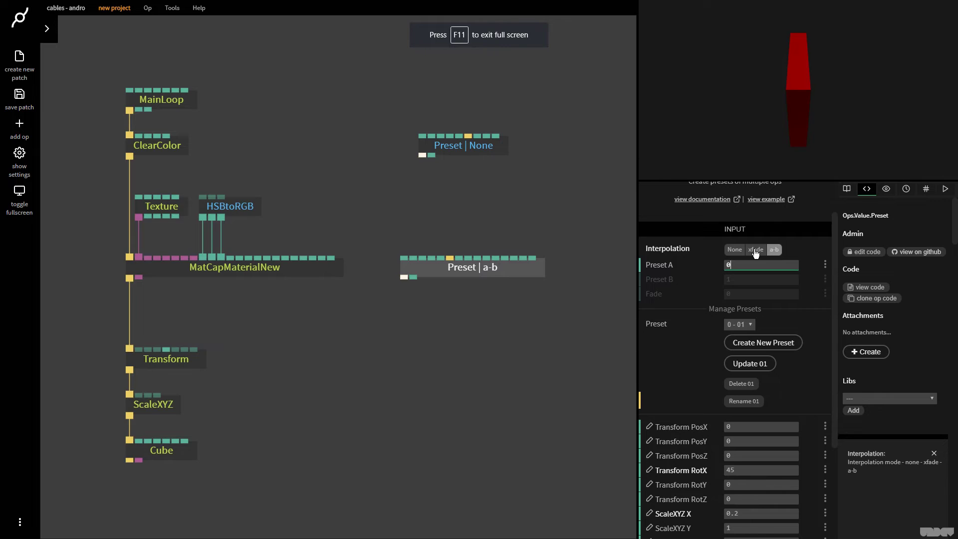
# Step: Set the interpolation mode to xfade with Preset A at 1 and Preset B at 4, and sweep Fade between them, ending at 0
pyautogui.click(756, 252)
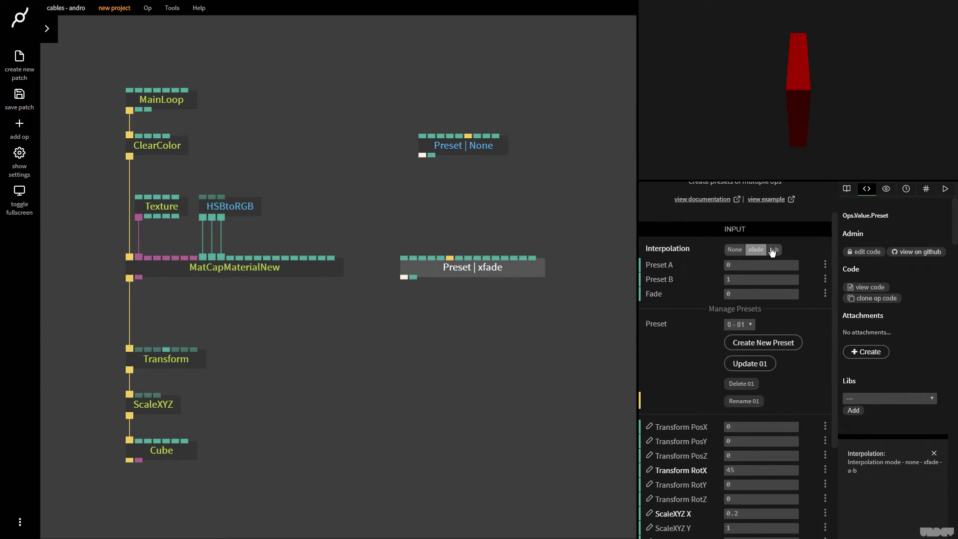
pyautogui.click(774, 249)
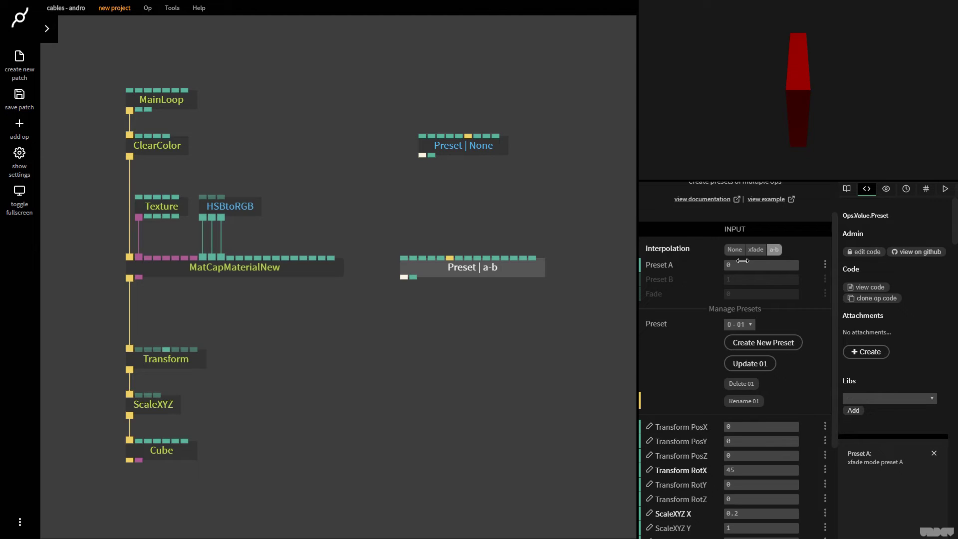
pyautogui.click(757, 249)
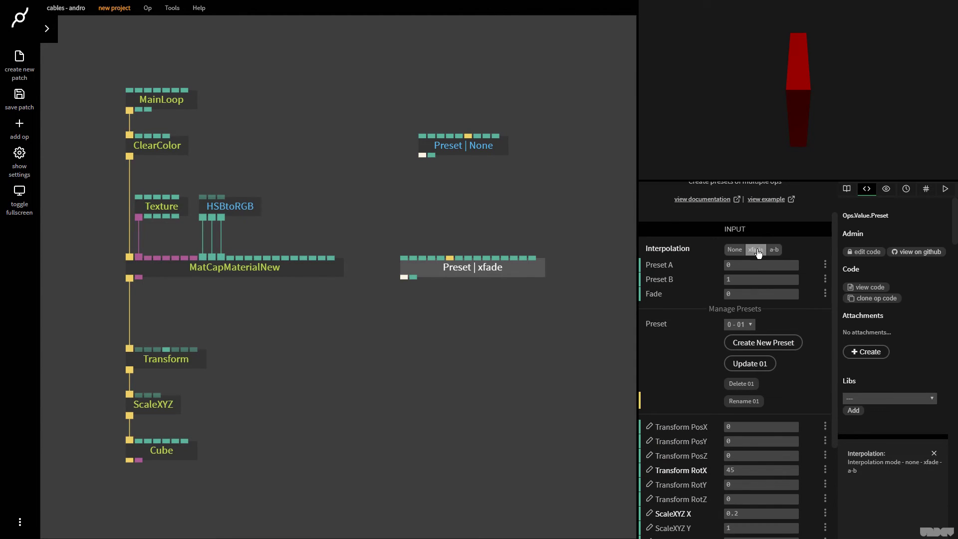
pyautogui.click(754, 264)
pyautogui.write('1')
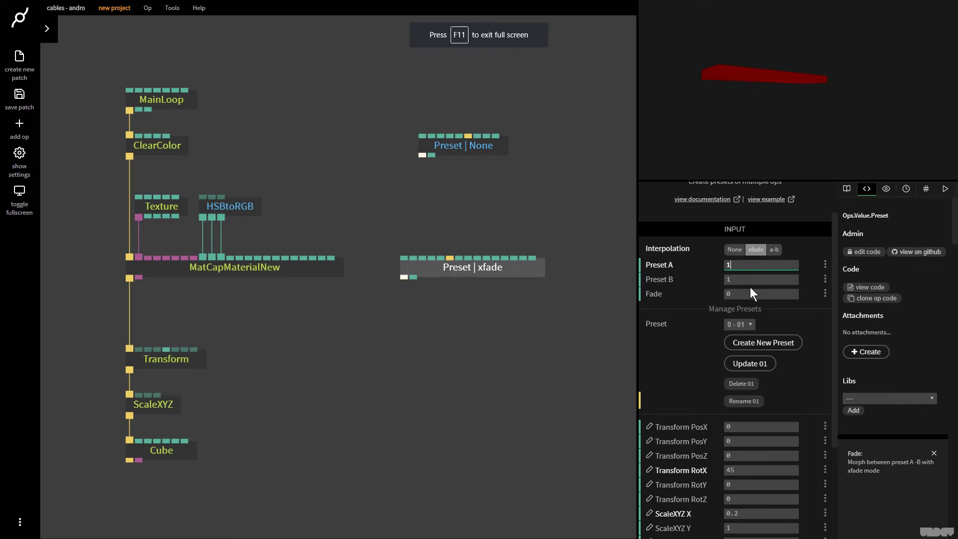
pyautogui.click(753, 279)
pyautogui.write('4')
pyautogui.moveTo(734, 293)
pyautogui.mouseDown()
pyautogui.moveTo(769, 293)
pyautogui.moveTo(734, 293)
pyautogui.mouseUp()
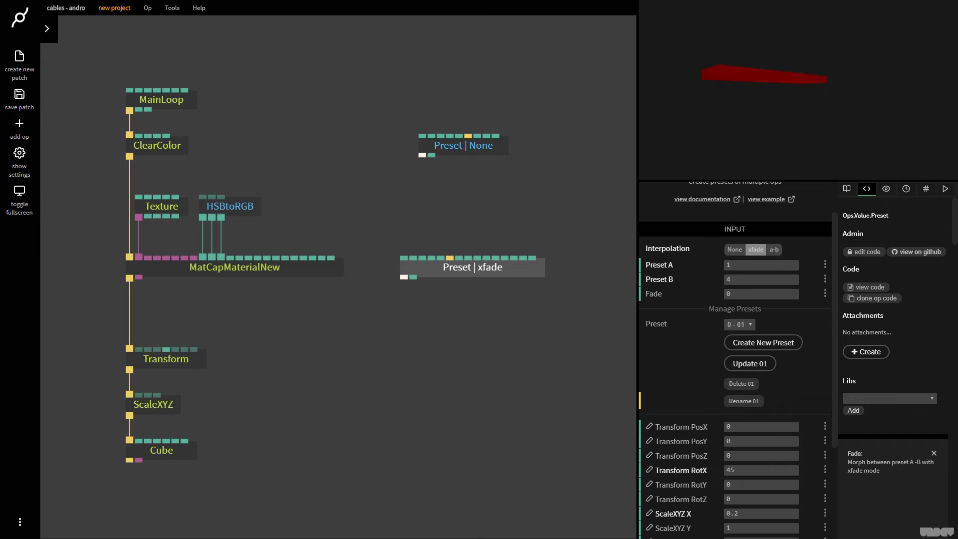
# Step: Set Preset B to 3 and raise Fade to 1
pyautogui.click(747, 278)
pyautogui.write('3')
pyautogui.moveTo(747, 295); pyautogui.dragTo(785, 290)
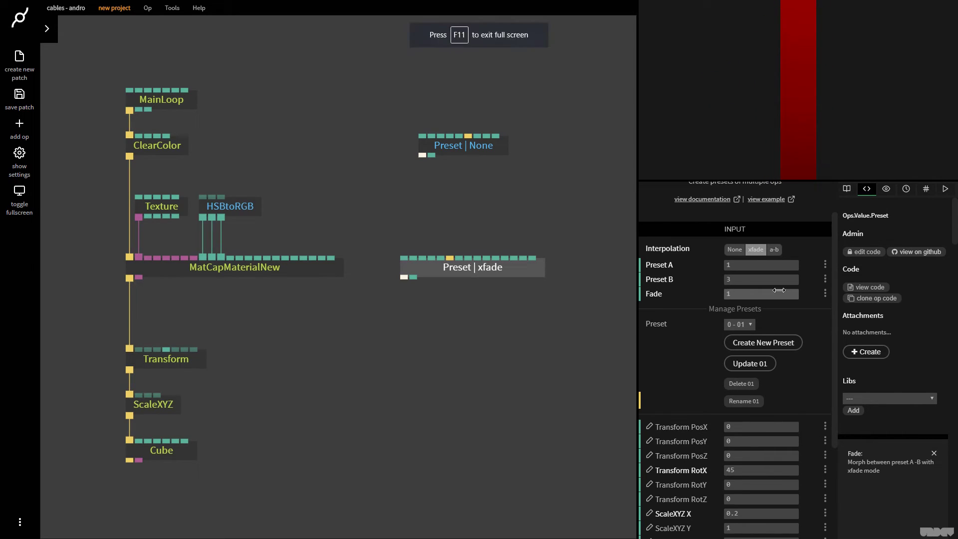
# Step: Bring Fade back to 0 and set Preset A to 0 in the second Preset op
pyautogui.click(778, 270)
pyautogui.write('0')
pyautogui.moveTo(778, 295); pyautogui.dragTo(727, 294)
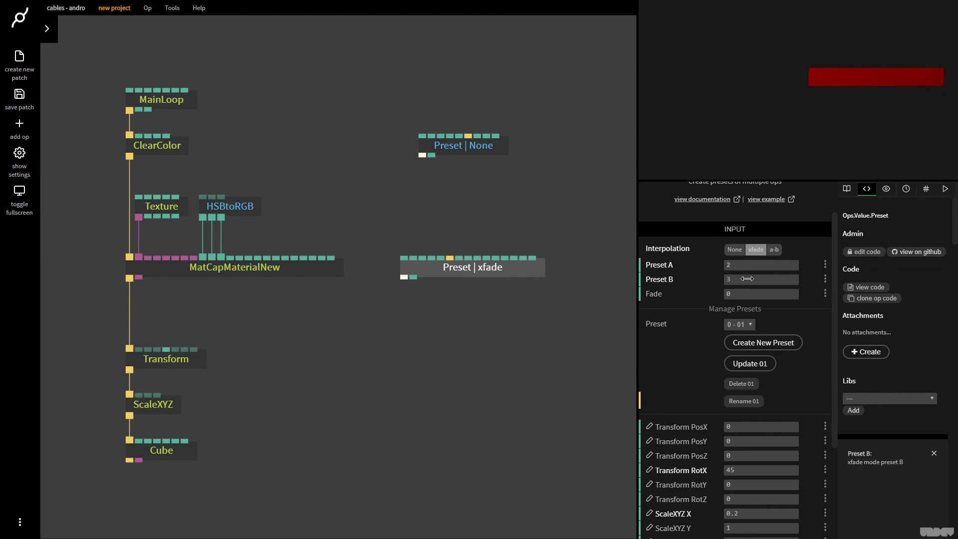
pyautogui.click(752, 265)
pyautogui.write('0')
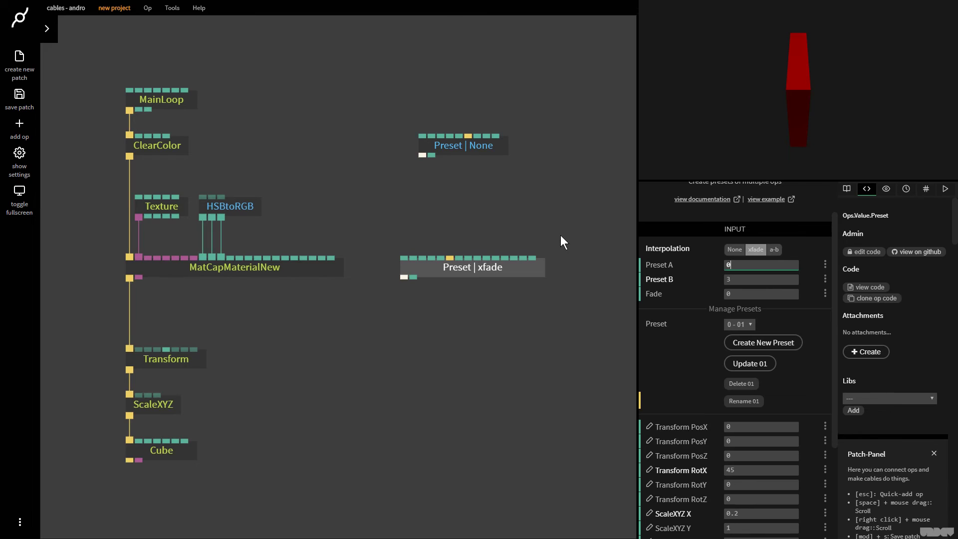
pyautogui.click(520, 272)
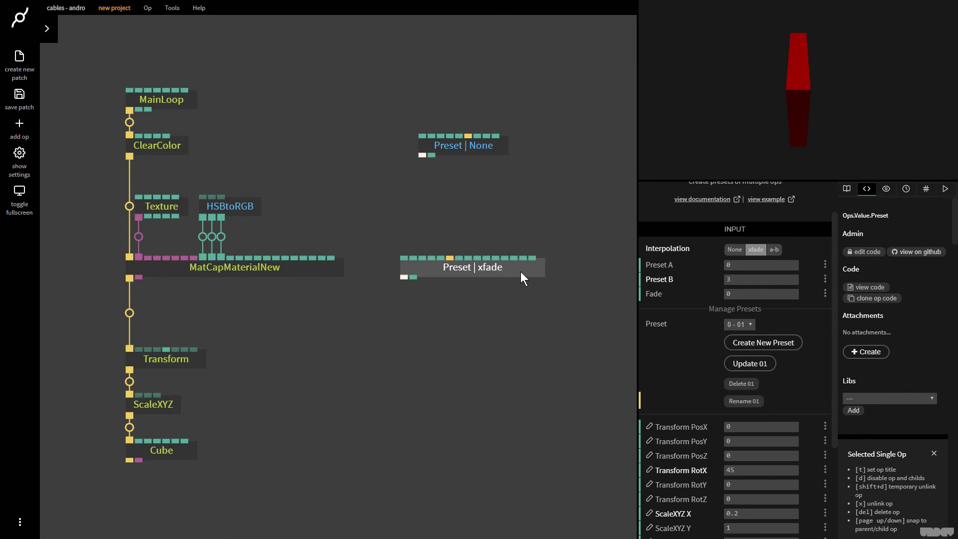